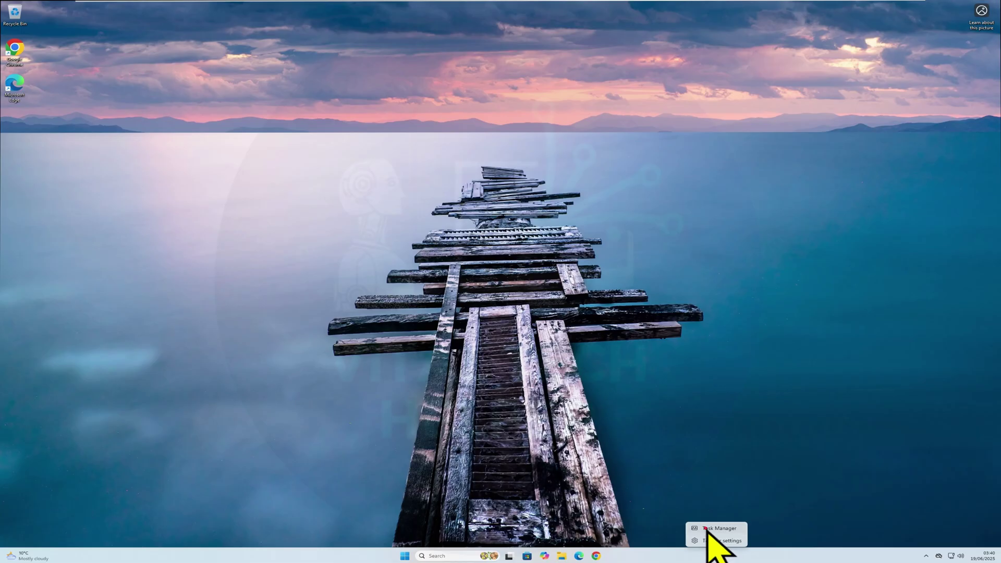
- Bring up Task Manager, centre and enlarge its window, and expand the navigation pane
left_click(708, 528)
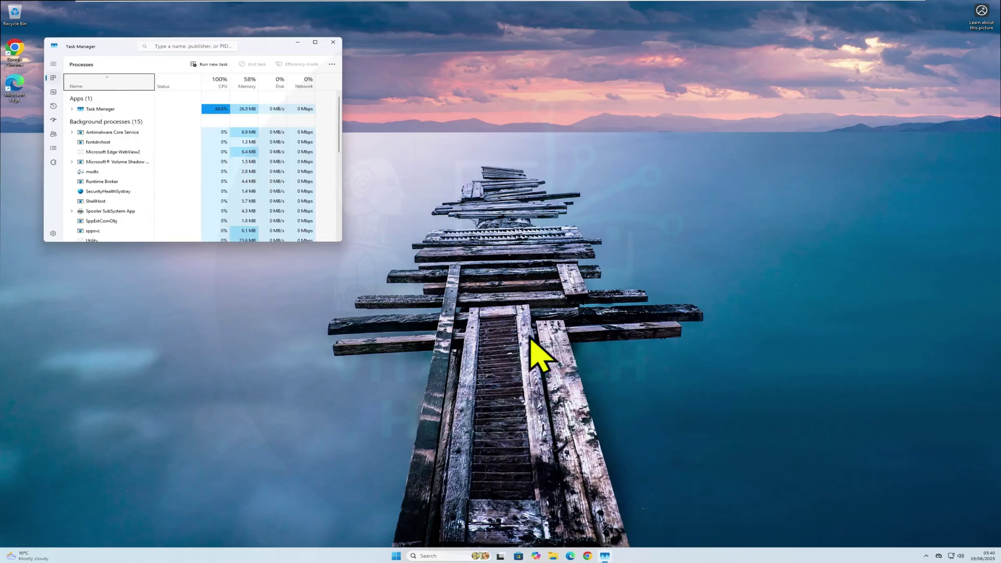
left_click_drag(267, 50, 446, 82)
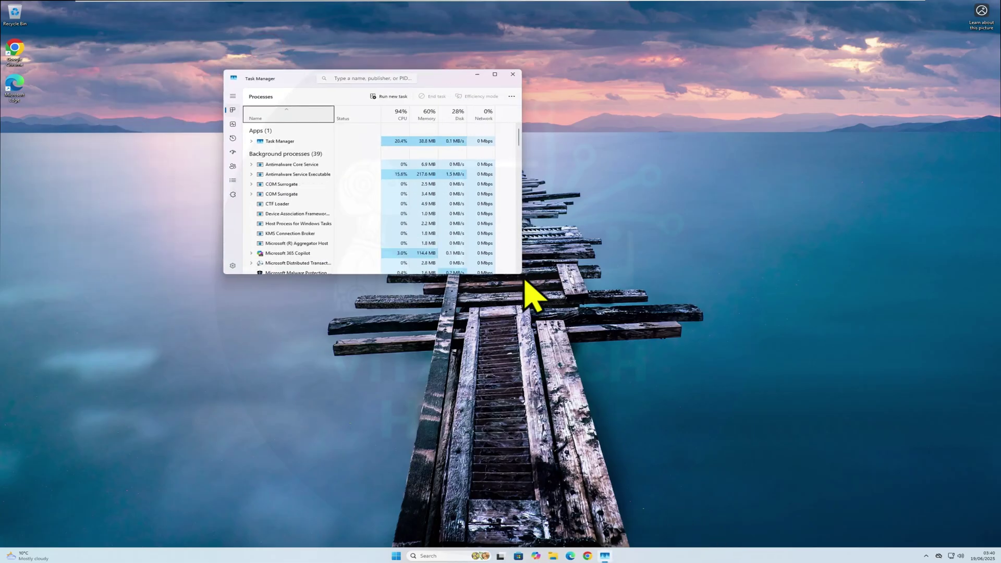
left_click_drag(521, 272, 907, 387)
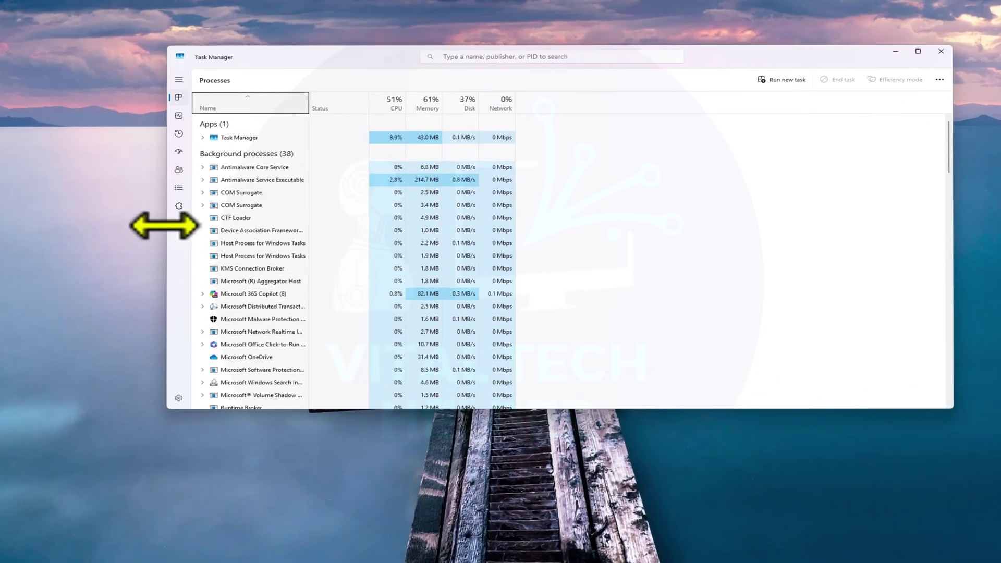
left_click_drag(177, 227, 61, 239)
left_click(78, 79)
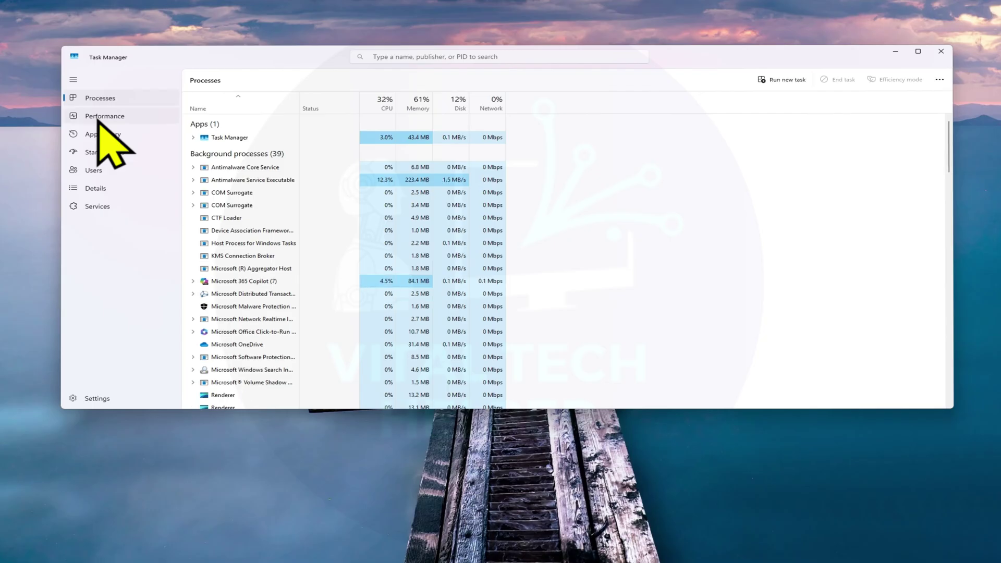
- Show the Memory performance page: 2.4 of 4.0 GB in use (60%), 1.6 GB available
left_click(117, 116)
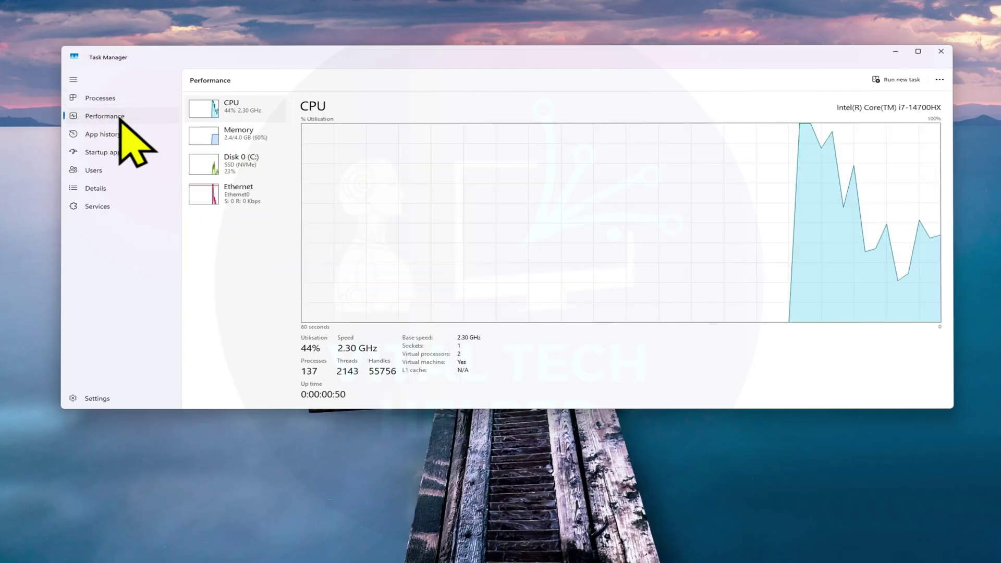
left_click(239, 136)
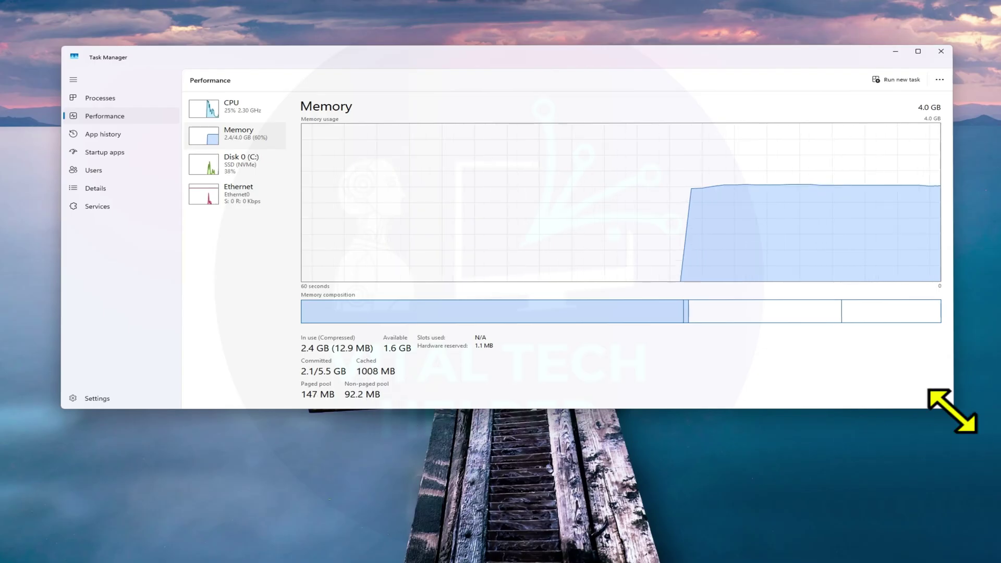
left_click_drag(949, 411, 978, 437)
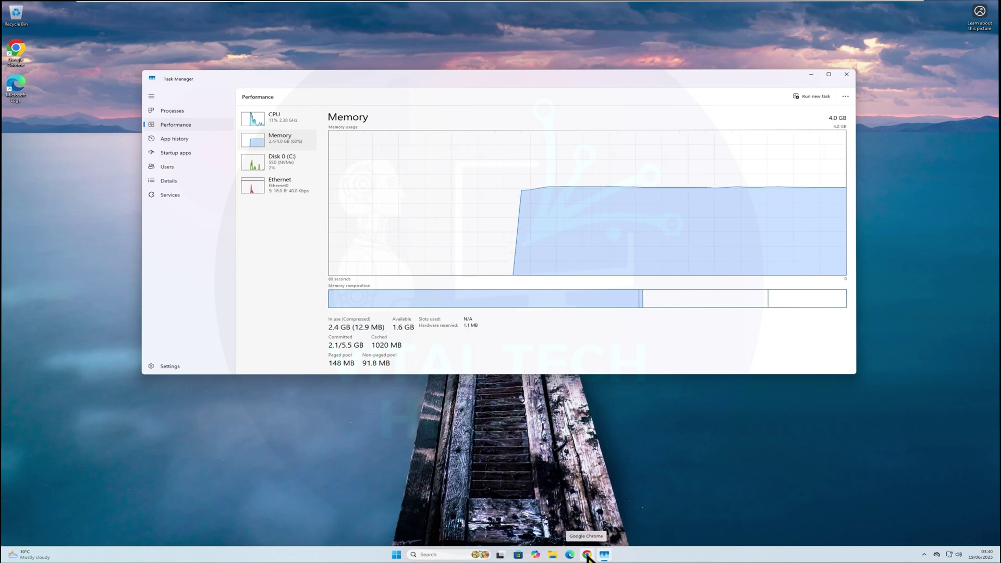
- Search Google for 'rammap' and download RAMMap.zip from the RAMMap - Sysinternals page
left_click(588, 556)
left_click(591, 228)
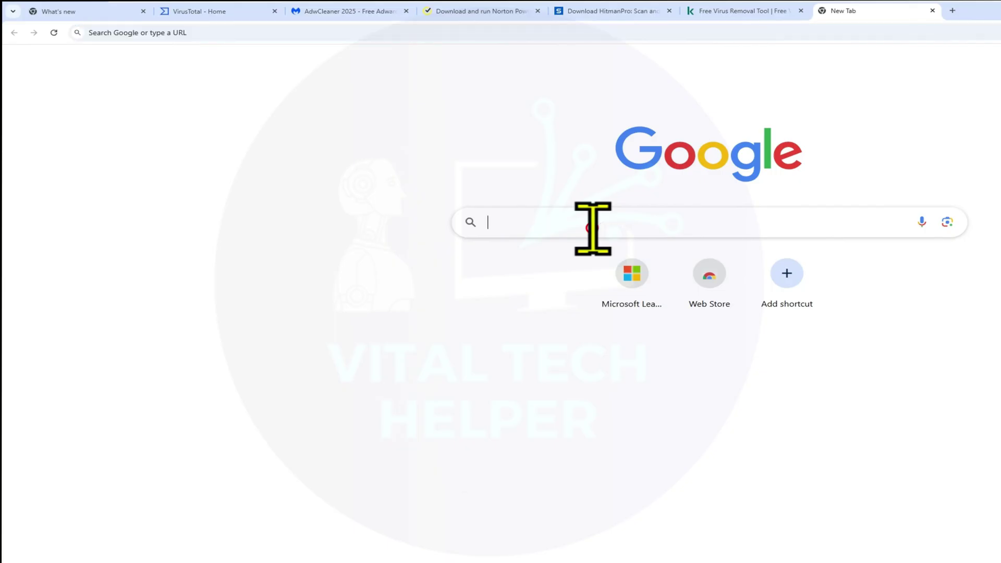
type("r")
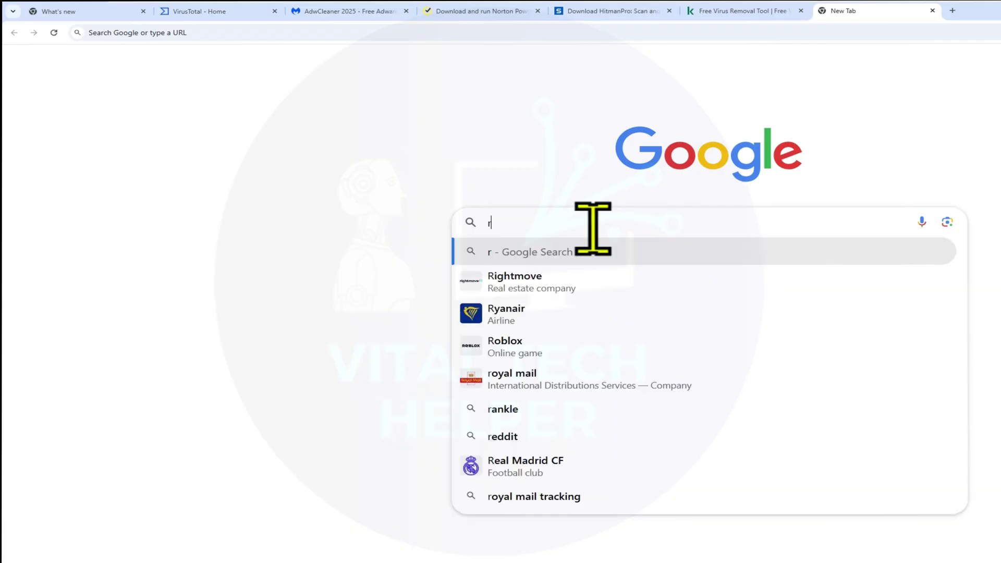
type("ammap")
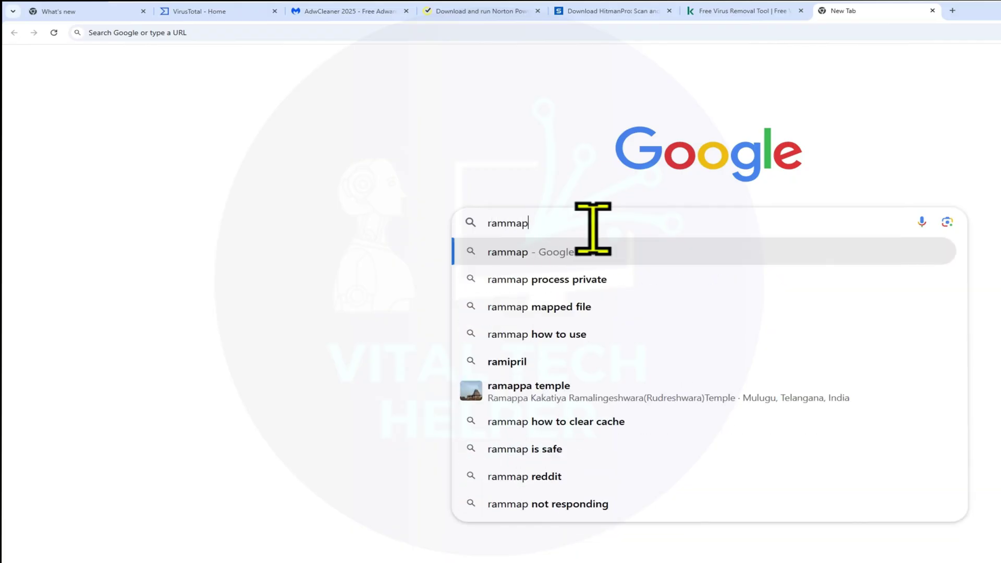
key("Return")
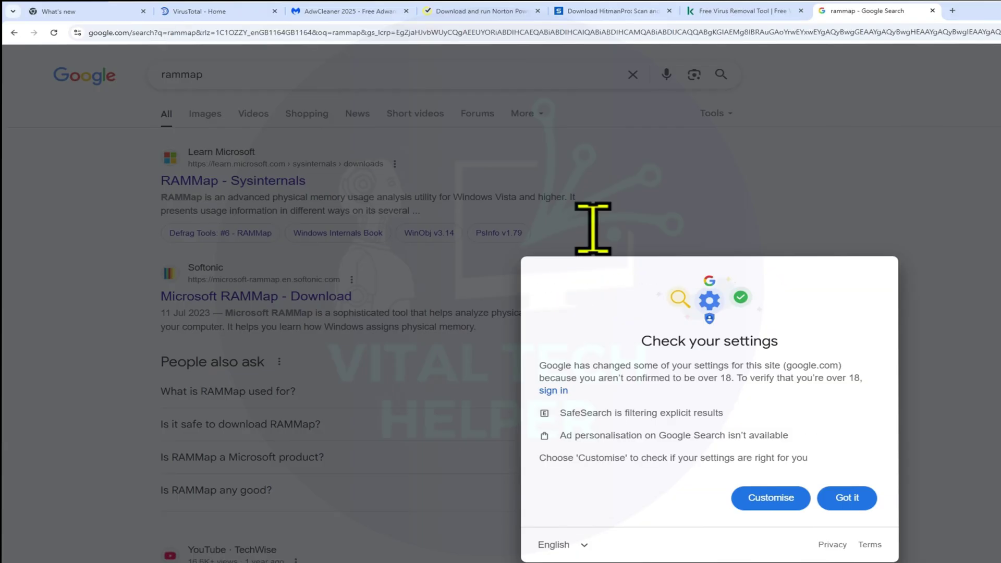
left_click(846, 497)
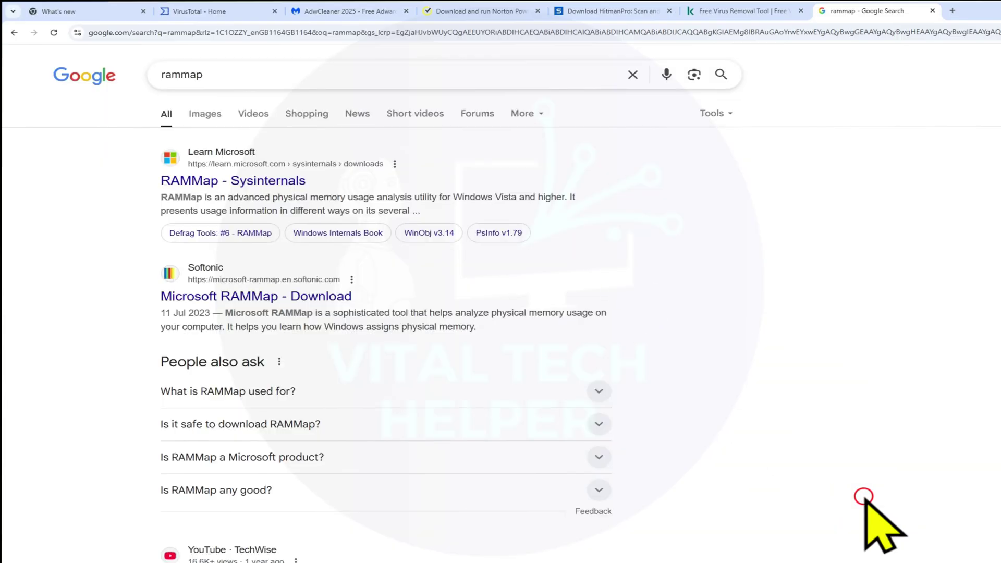
left_click(226, 183)
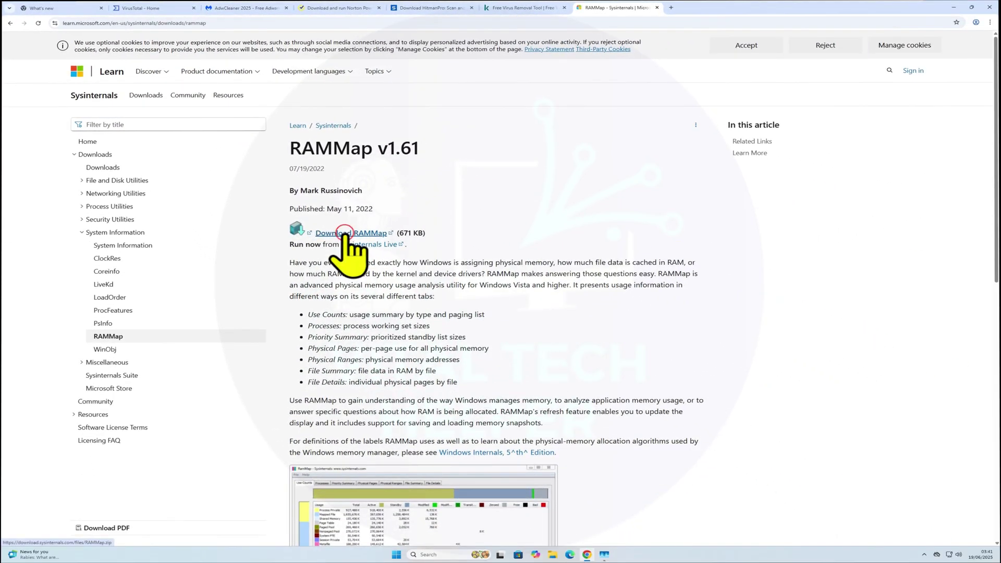
left_click(344, 232)
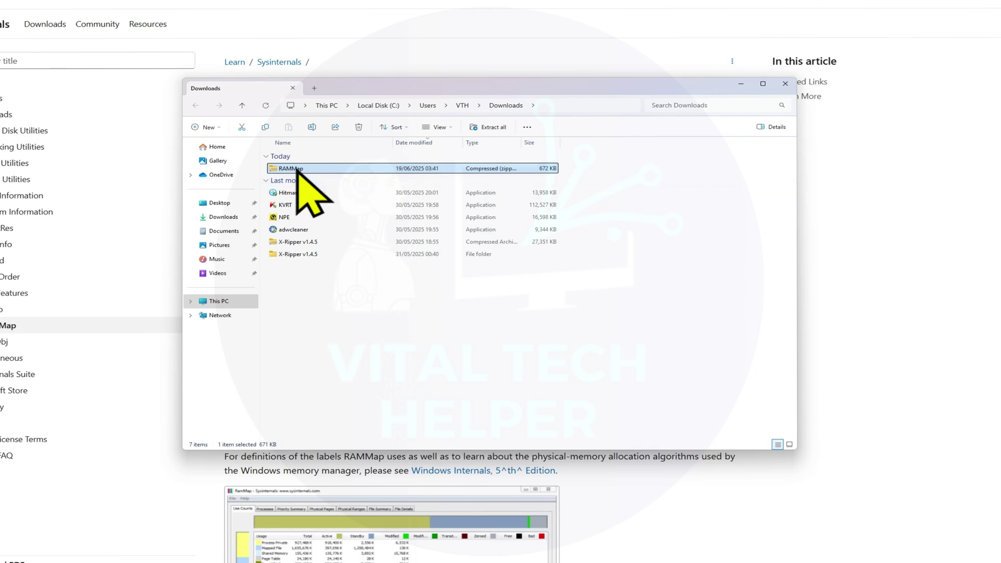
- Extract RAMMap.zip into a RAMMap folder and bring up the options for RAMMap64
right_click(296, 170)
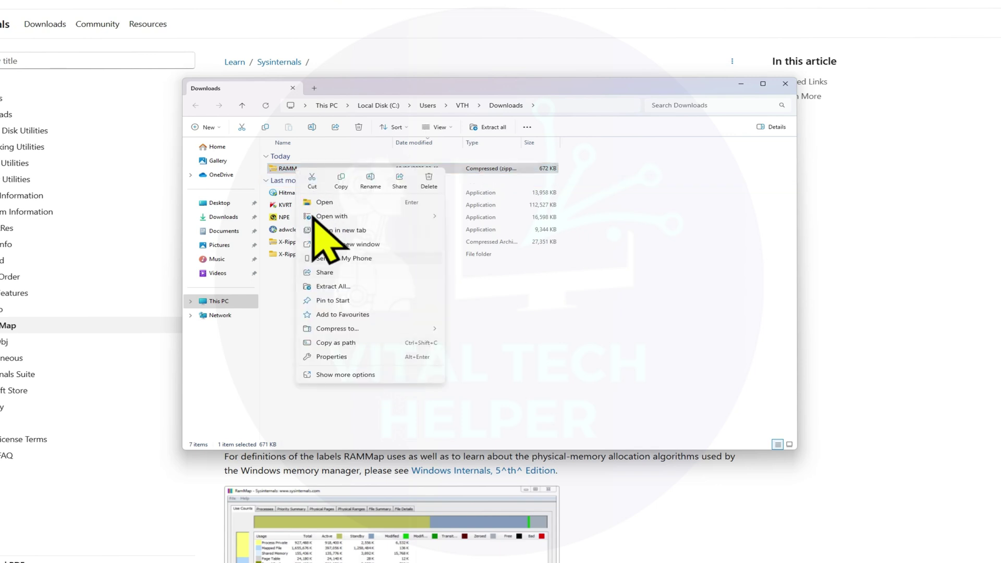
left_click(336, 285)
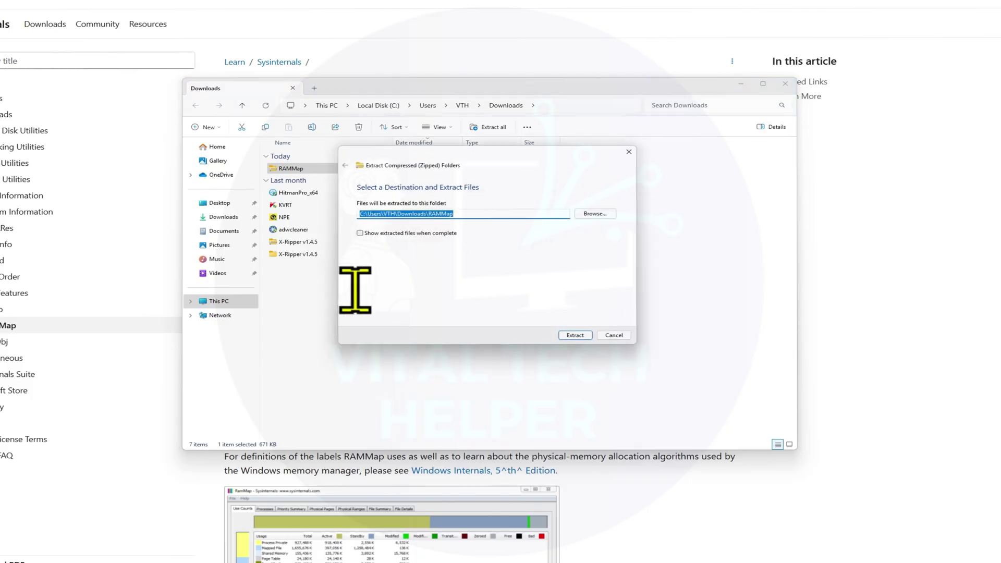
left_click(574, 335)
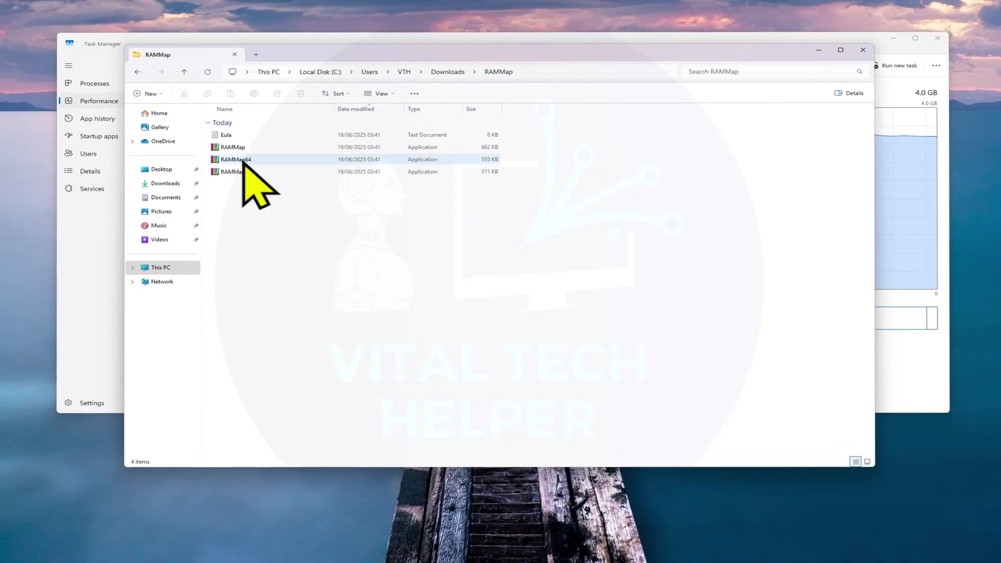
left_click(254, 186)
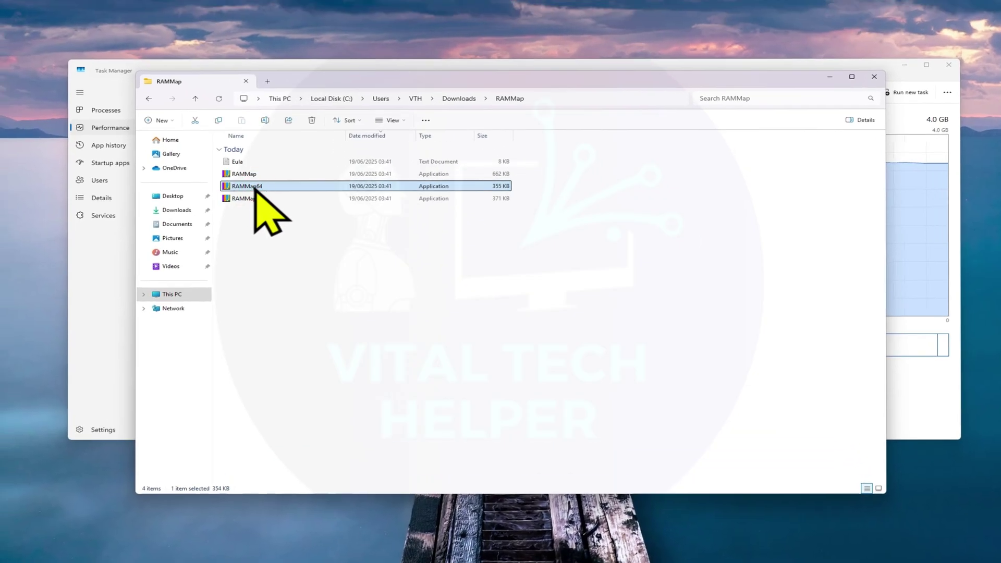
right_click(255, 186)
- Run RAMMap64 as administrator, accept the licence, and enlarge its window to show all columns
left_click(319, 260)
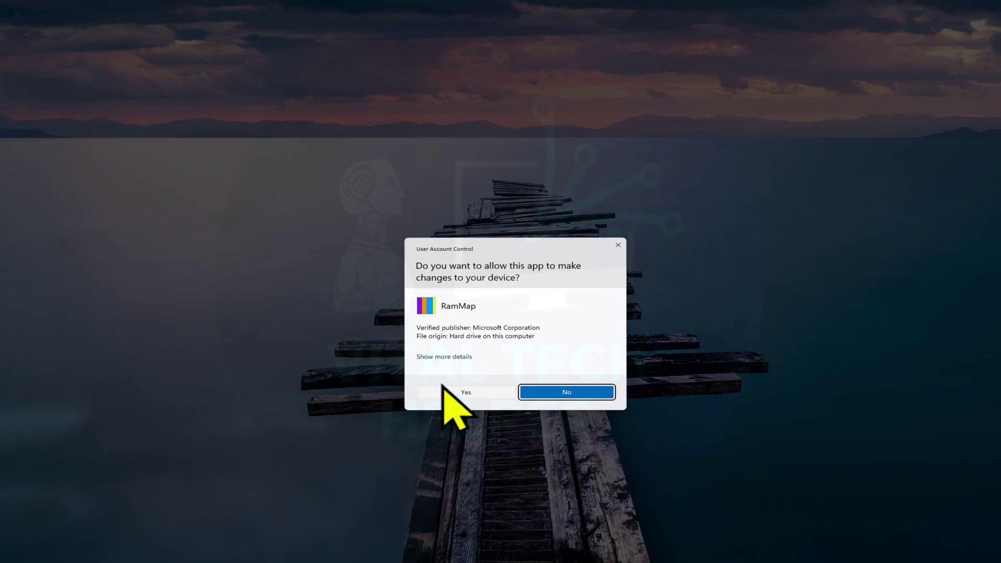
left_click(448, 391)
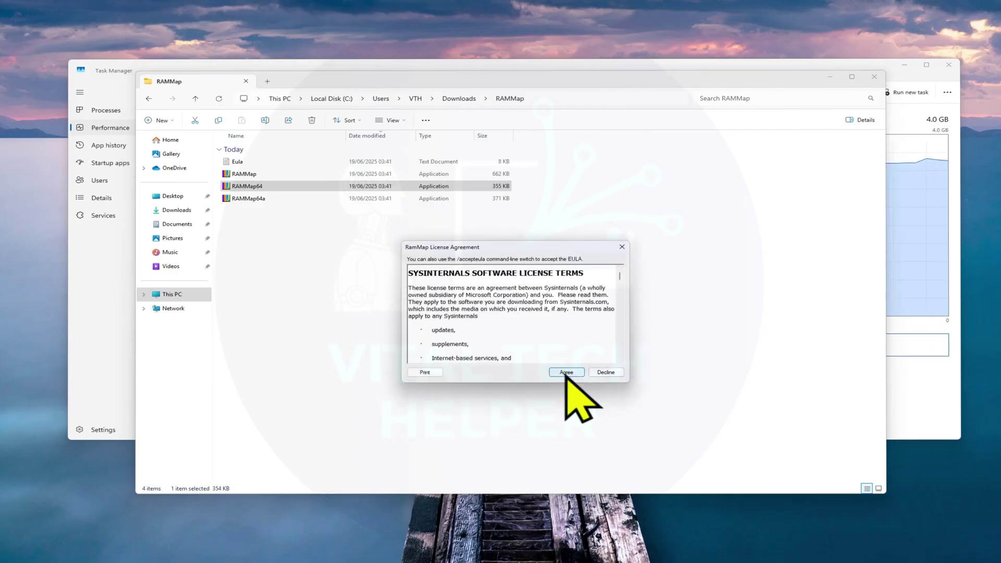
left_click(565, 373)
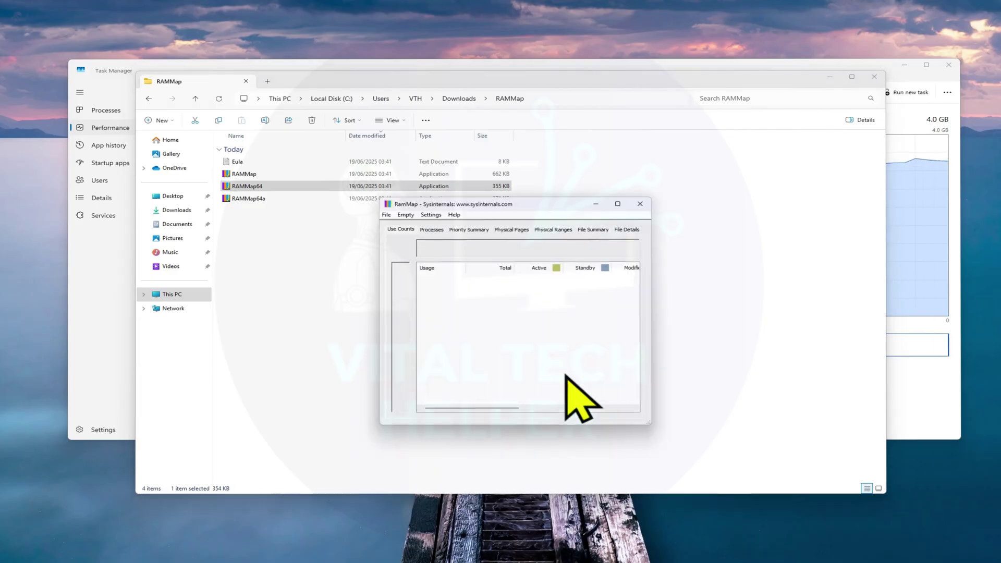
left_click(528, 203)
left_click_drag(500, 191, 495, 188)
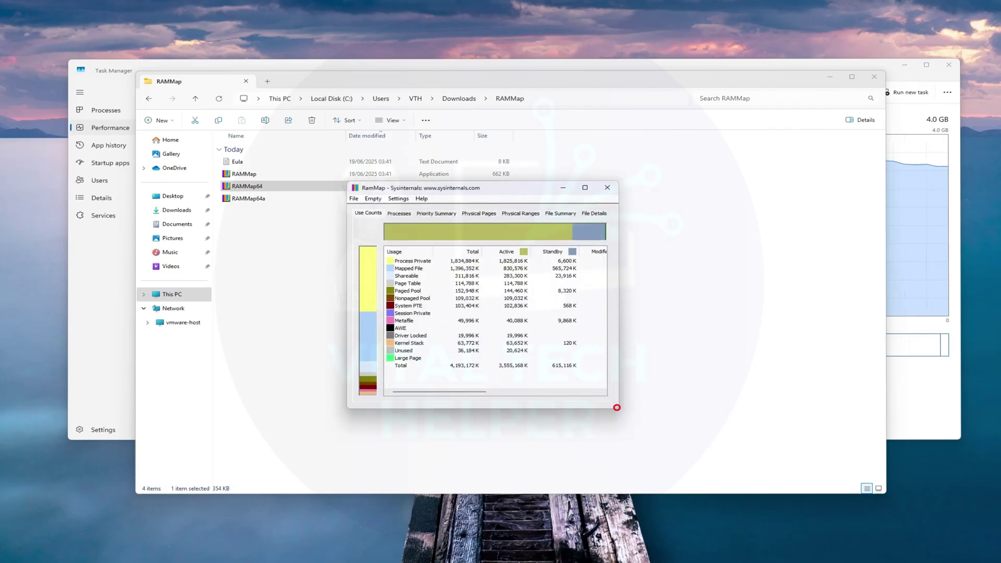
left_click_drag(617, 407, 855, 485)
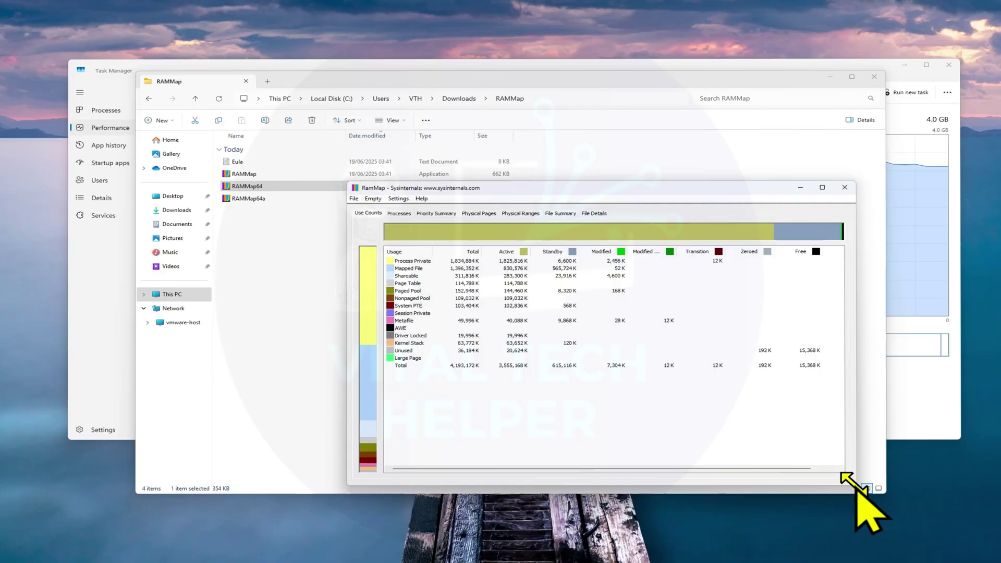
- Empty the standby list in RAMMap and return to Task Manager
left_click(372, 198)
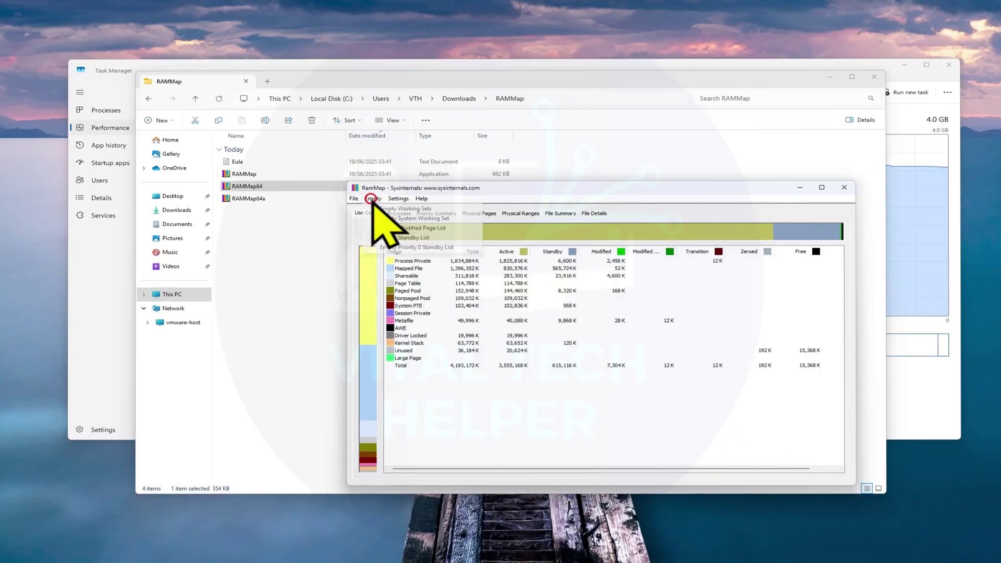
left_click(417, 237)
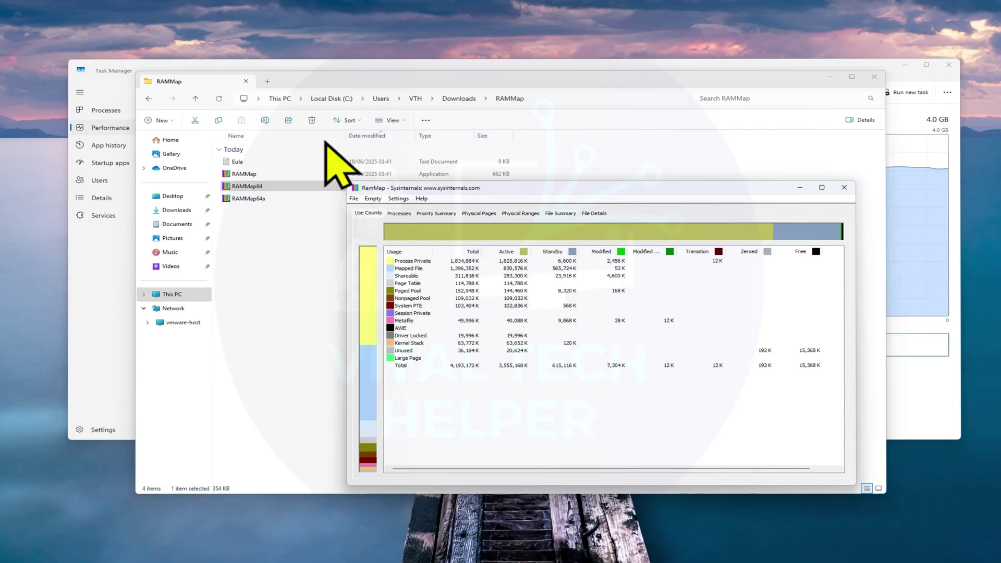
left_click(252, 67)
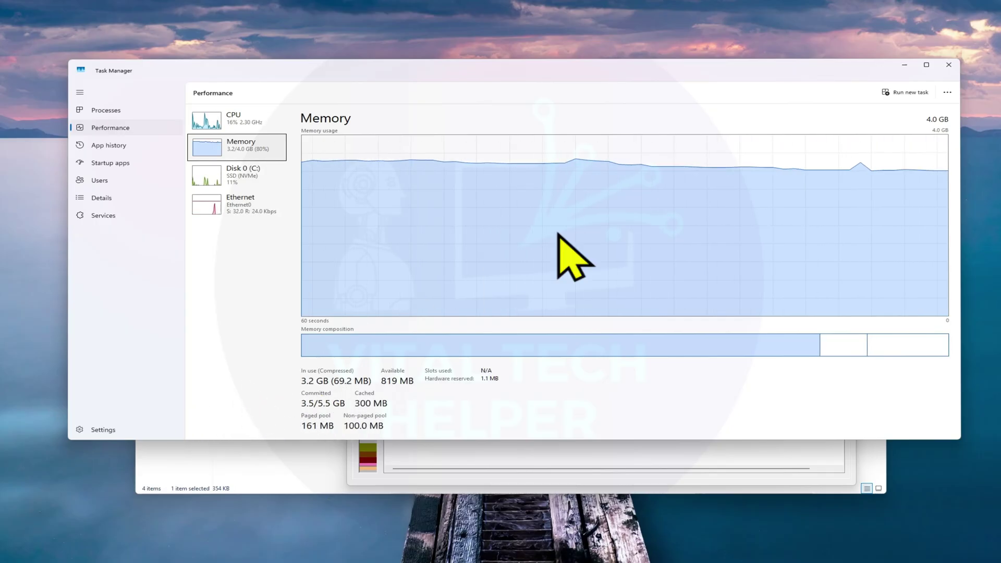
- Minimise Task Manager after confirming cached memory dropped to about 93 MB
left_click(905, 65)
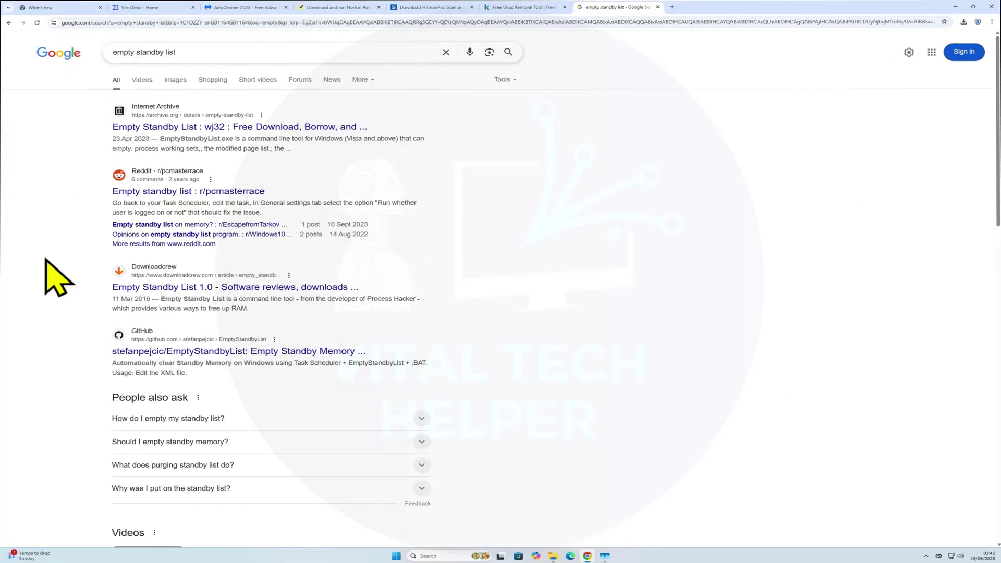
- Download EmptyStandbyList.exe from the Internet Archive page and show it in the Downloads folder
left_click(265, 128)
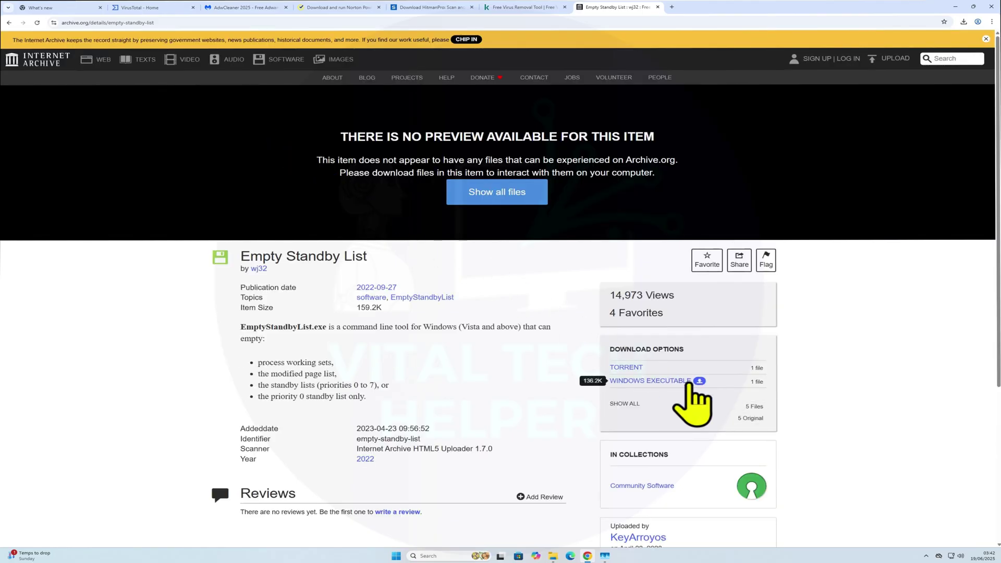
left_click(689, 382)
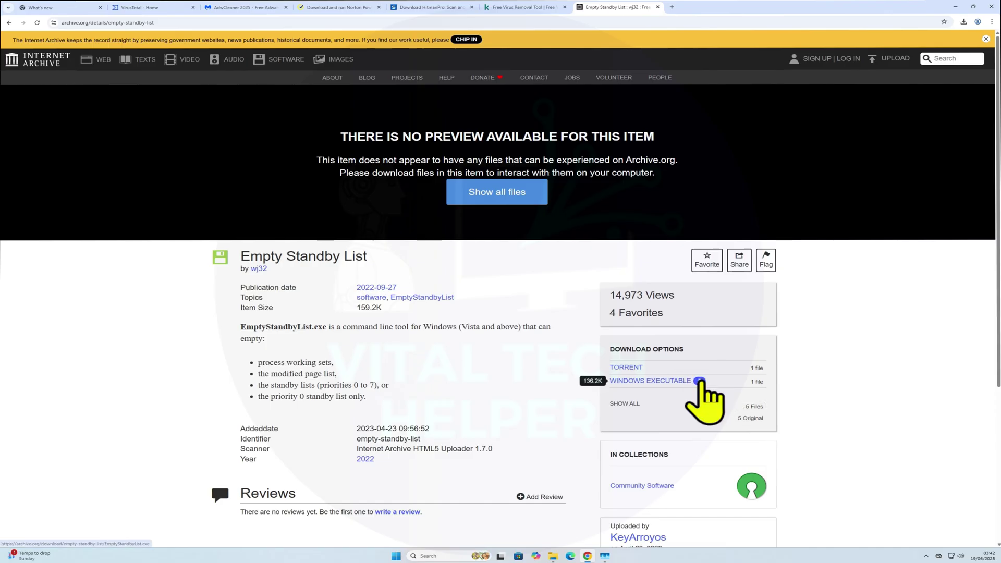
left_click(699, 381)
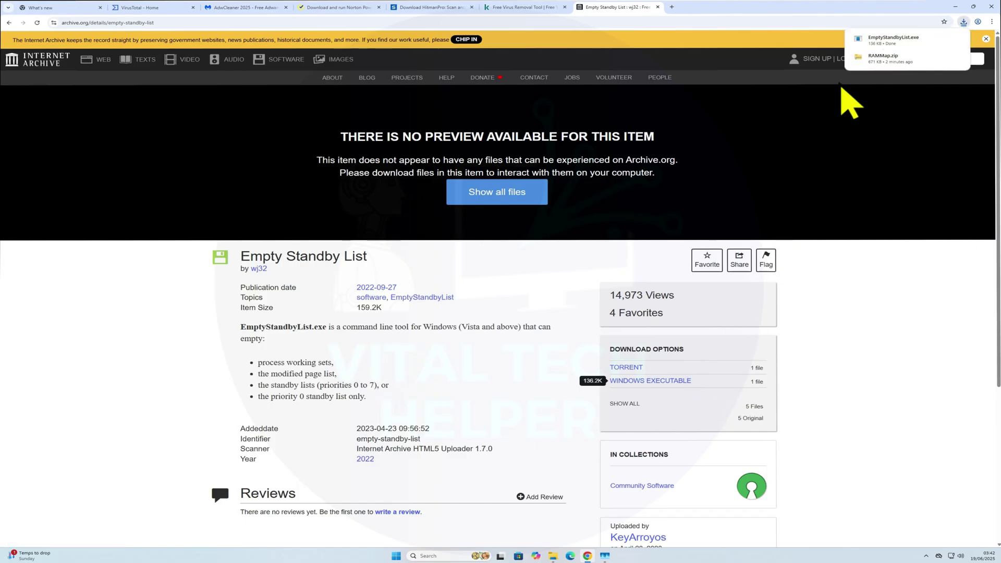
mouse_move(946, 63)
mouse_move(942, 37)
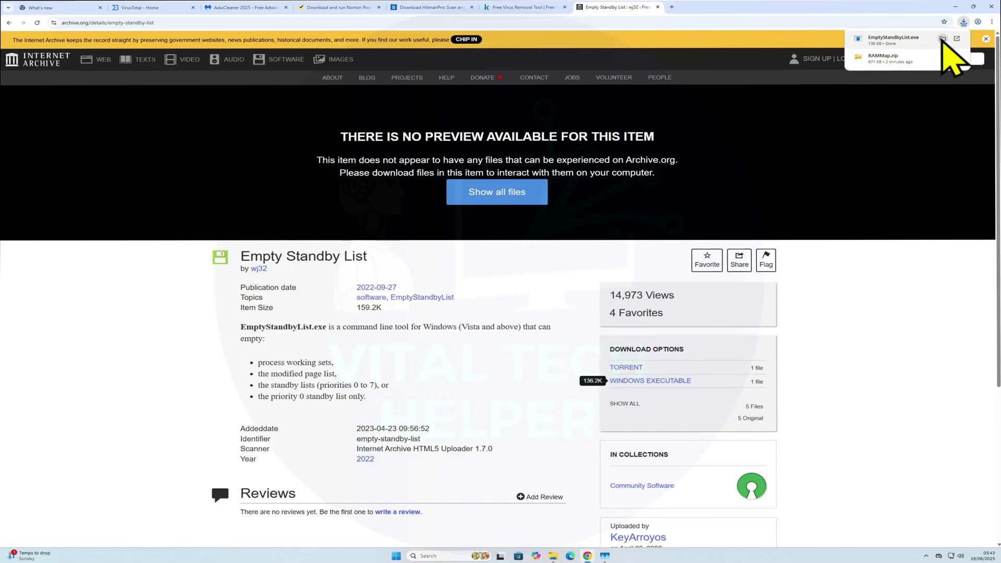
left_click(942, 39)
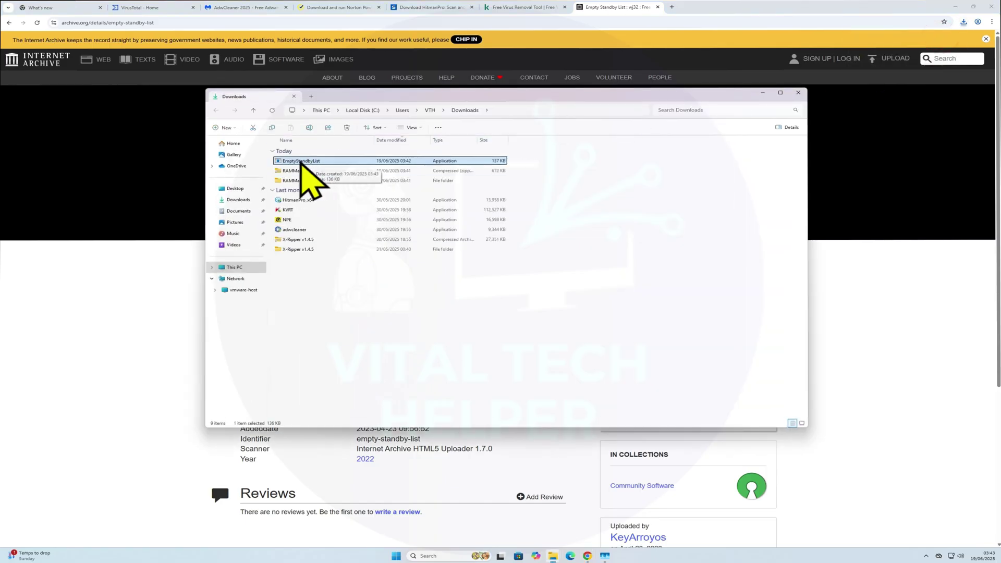
- Copy EmptyStandbyList from Downloads and paste it into the Documents folder
right_click(302, 161)
left_click(310, 170)
left_click(265, 211)
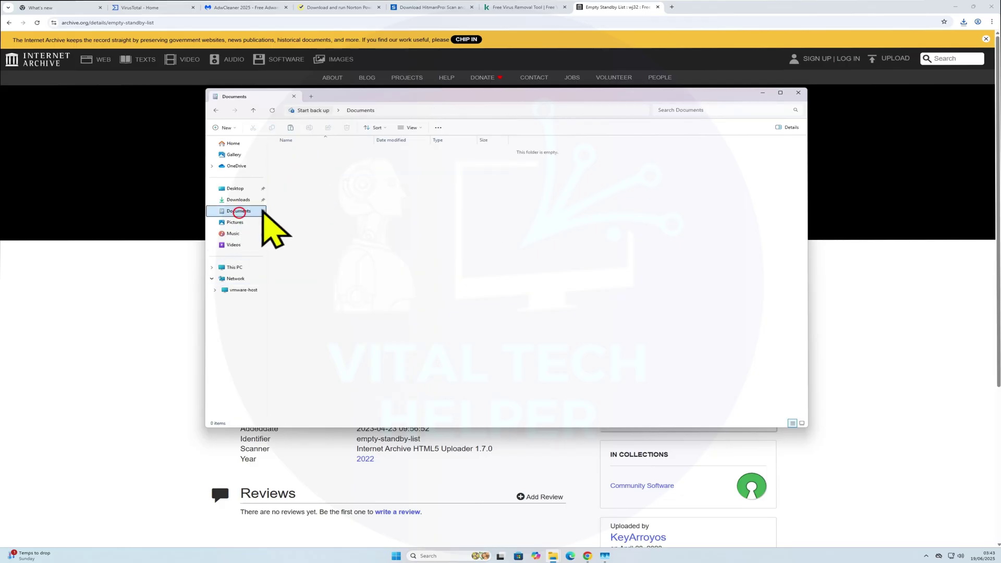
right_click(363, 196)
left_click(368, 203)
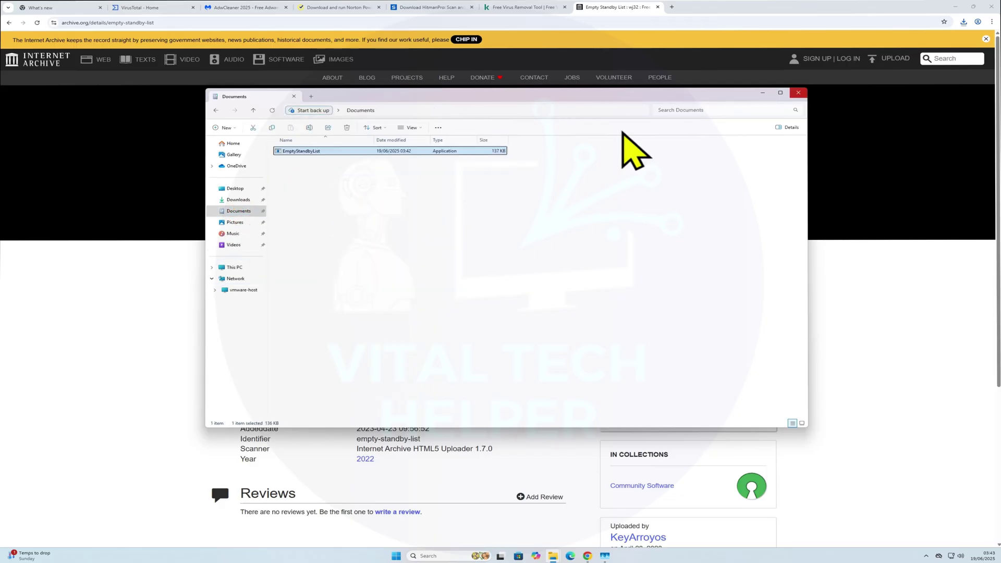
- Close the Documents and RAMMap folder windows and minimise Chrome
left_click(798, 92)
left_click(954, 6)
left_click(788, 83)
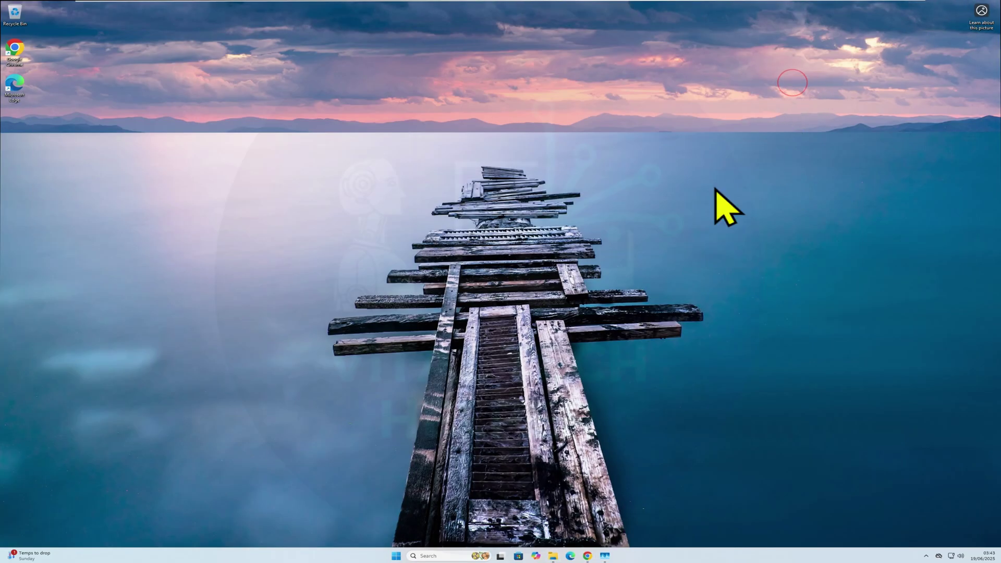
left_click(435, 556)
- Run Task Scheduler as administrator and create a new task named 'Clear RAM Cache'
type("task")
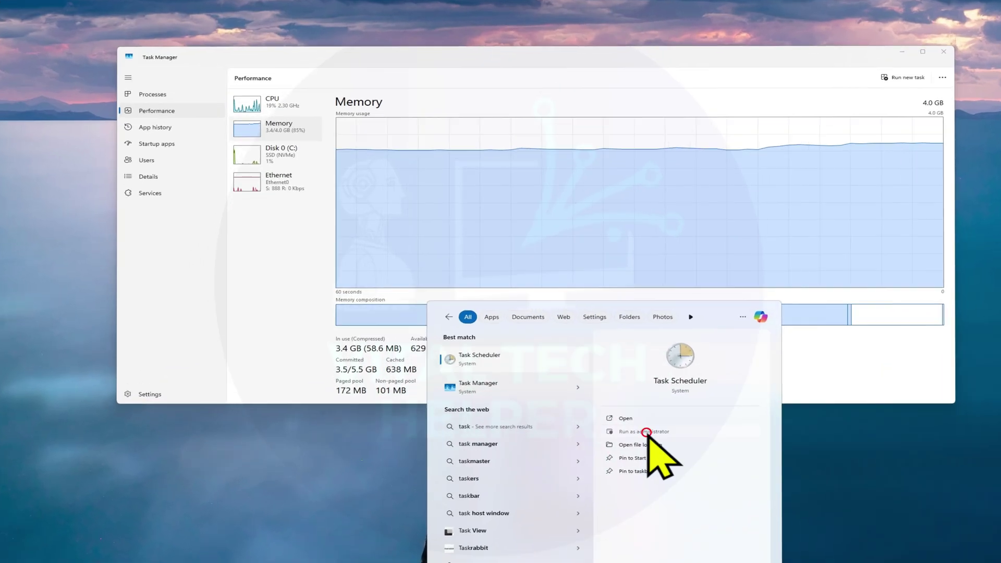
left_click(594, 400)
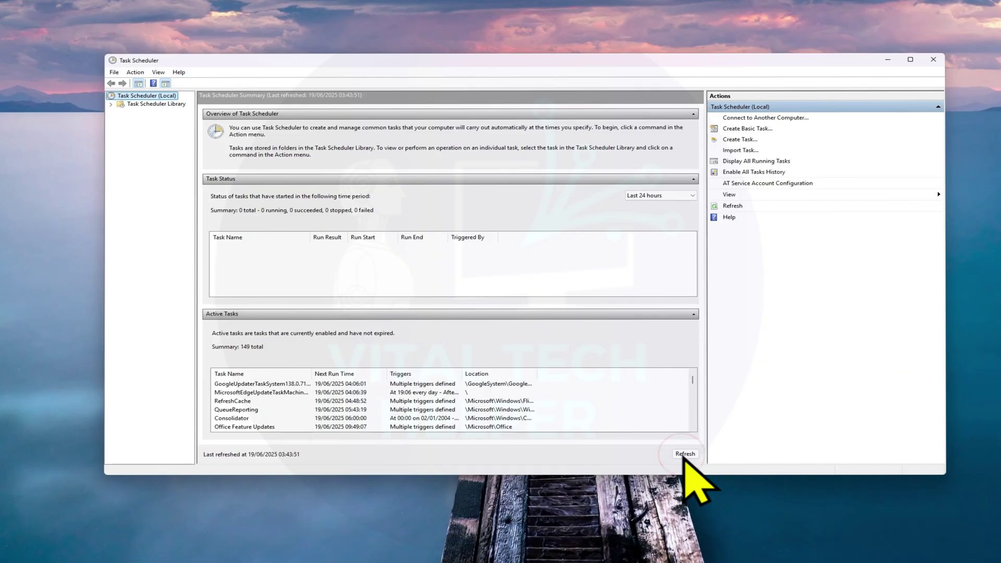
left_click(737, 139)
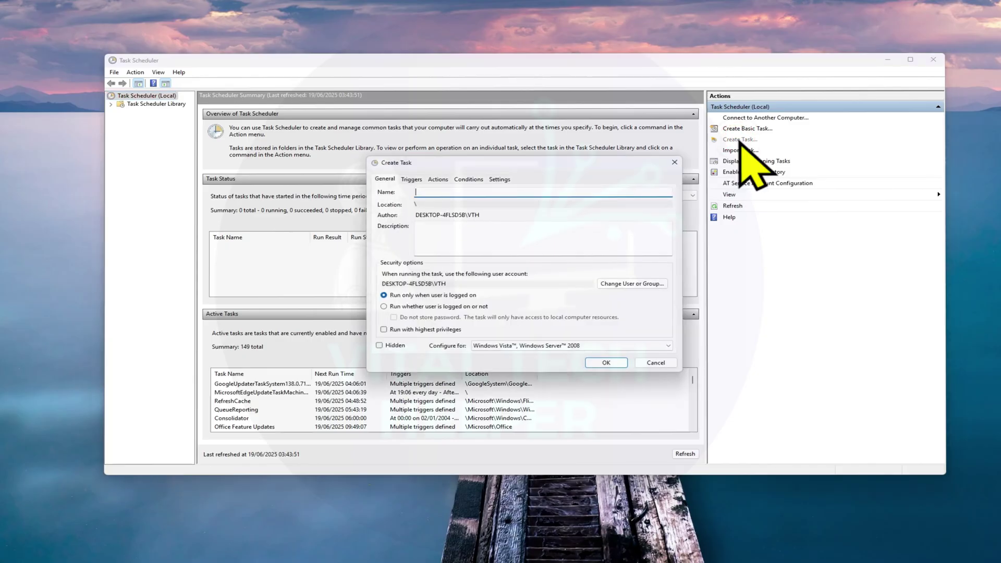
left_click_drag(525, 163, 400, 164)
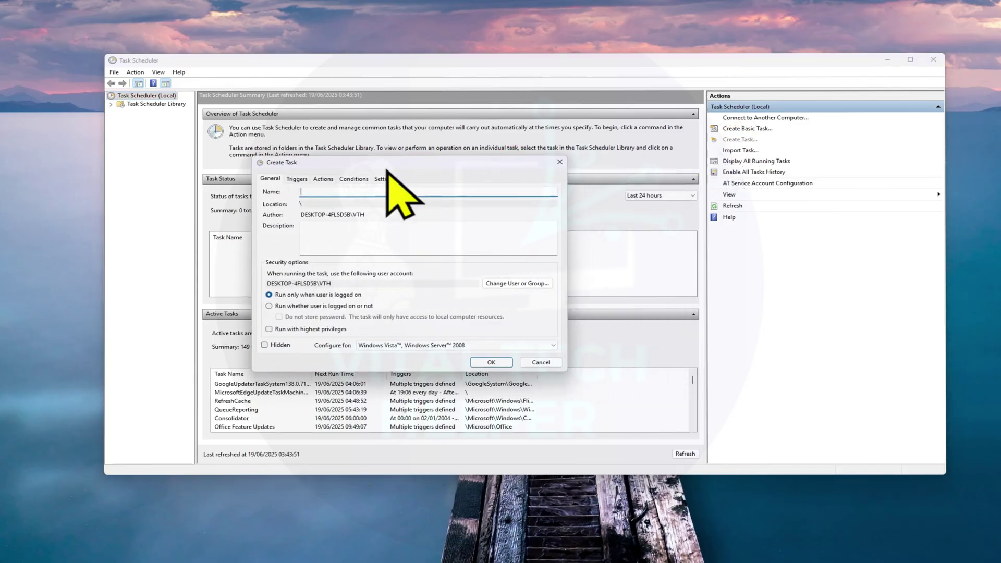
left_click(311, 193)
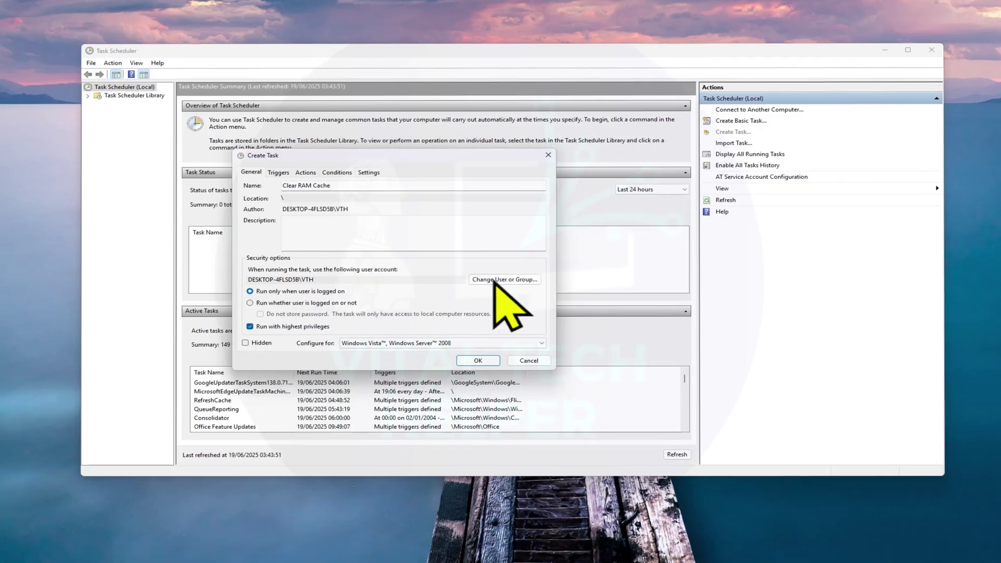
- Make the task run as SYSTEM with highest privileges, configured for Windows 10
left_click(491, 295)
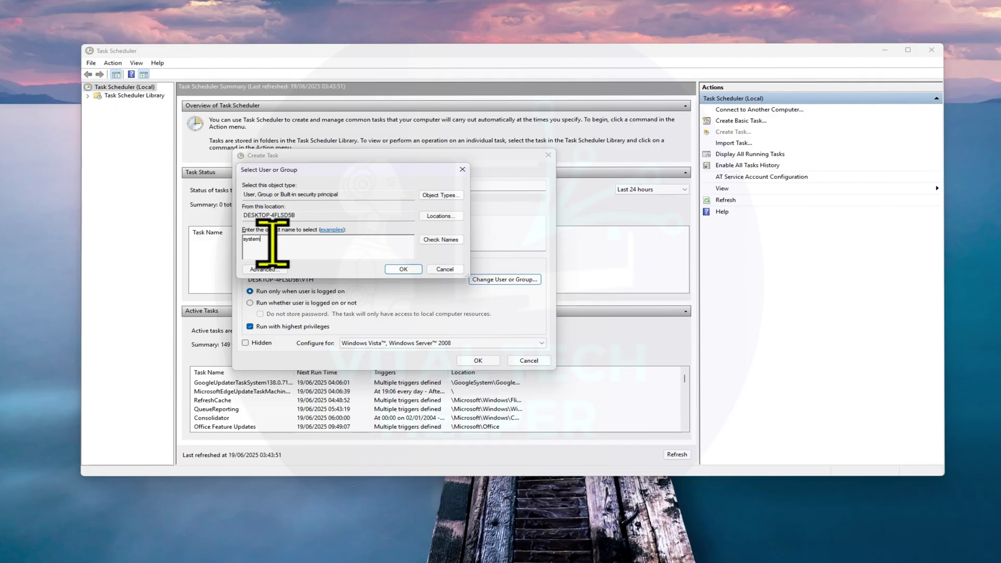
left_click(441, 239)
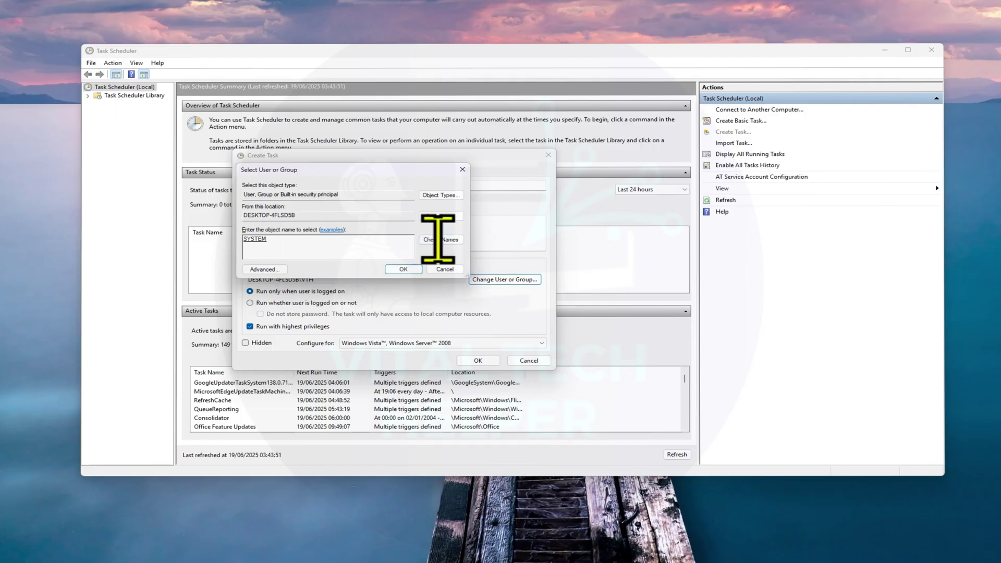
left_click(403, 269)
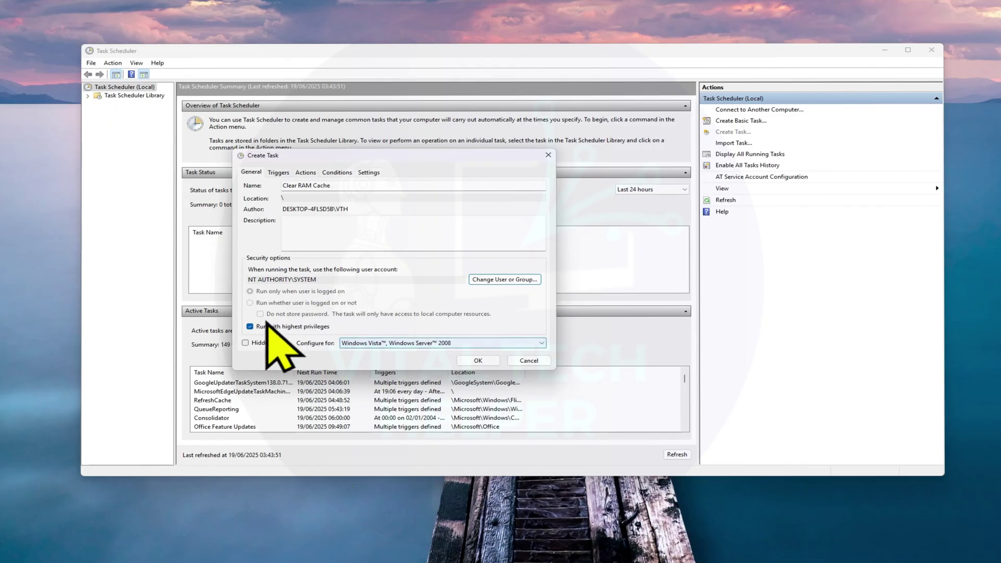
left_click(250, 327)
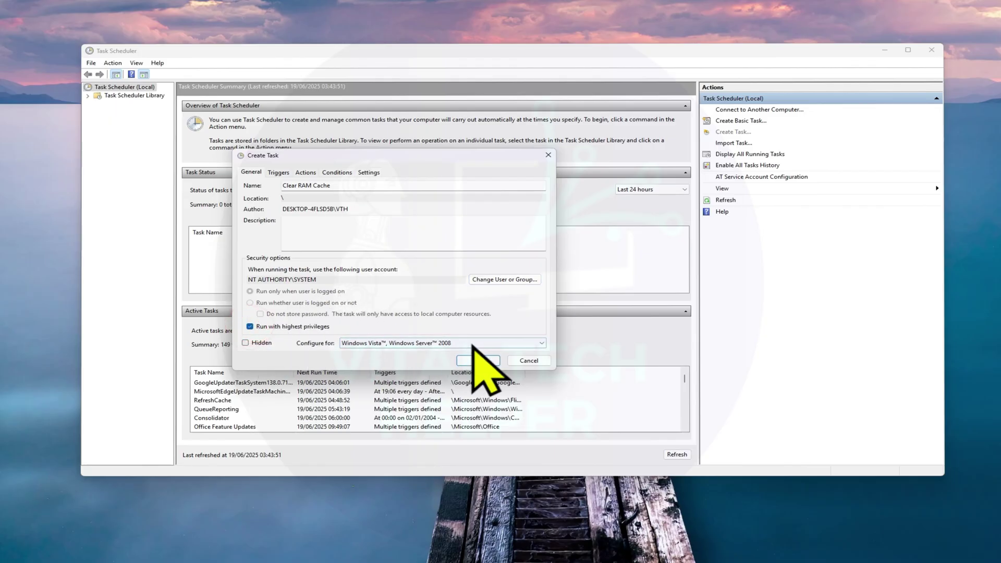
left_click(472, 343)
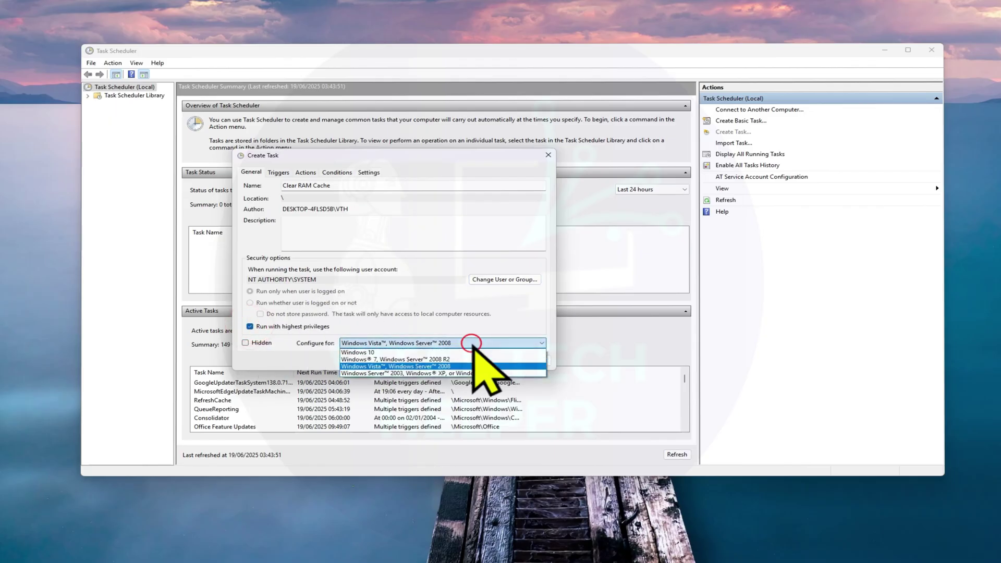
left_click(366, 352)
left_click(296, 174)
- Add an enabled daily 03:45 trigger repeating every 2 hours for an indefinite duration
left_click(280, 172)
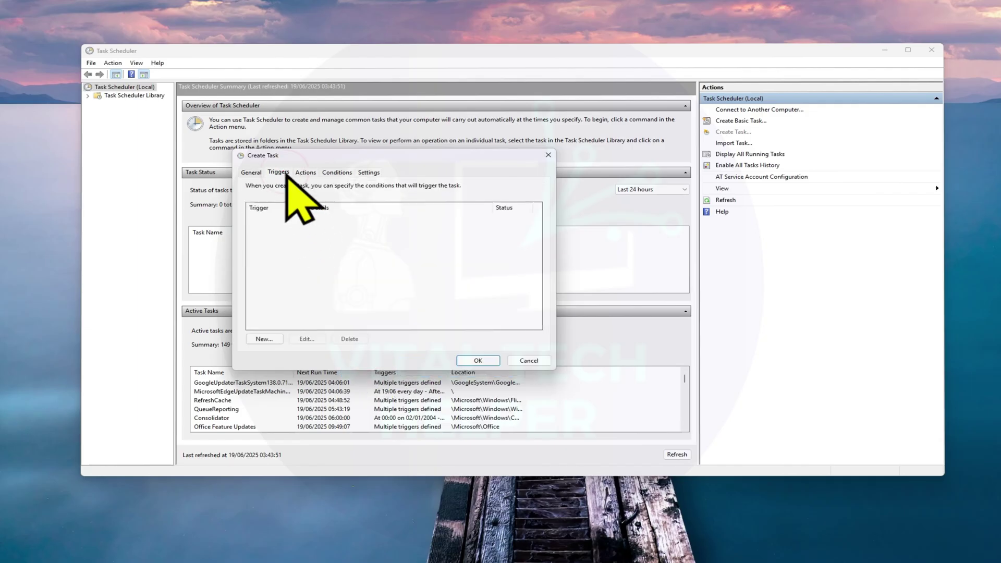
left_click(264, 339)
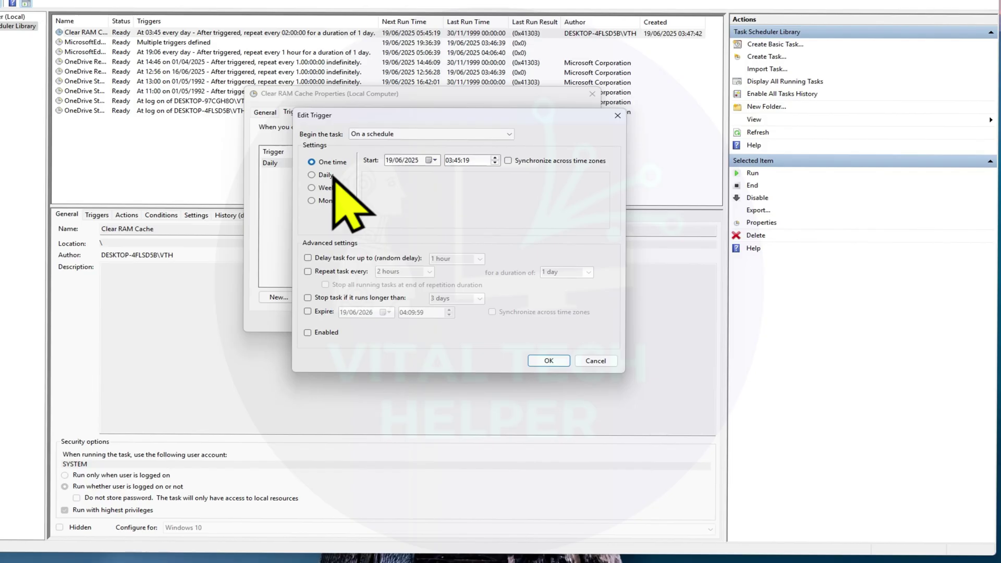
left_click(308, 272)
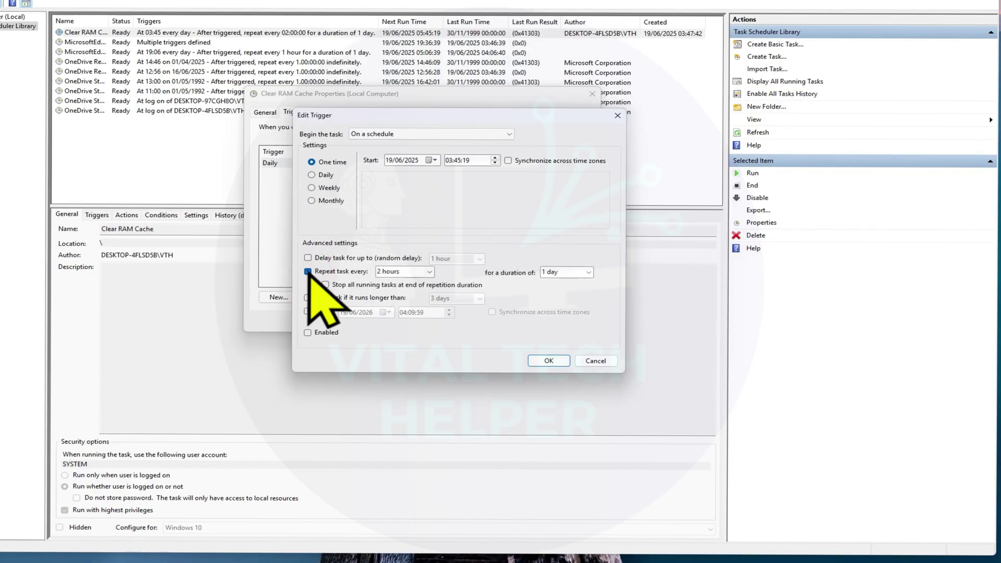
left_click(588, 272)
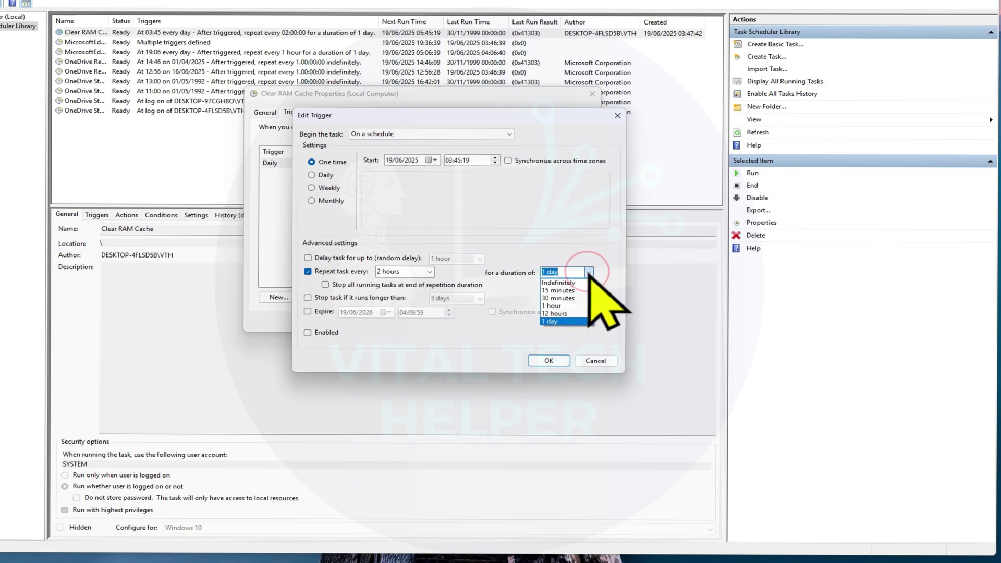
left_click(559, 283)
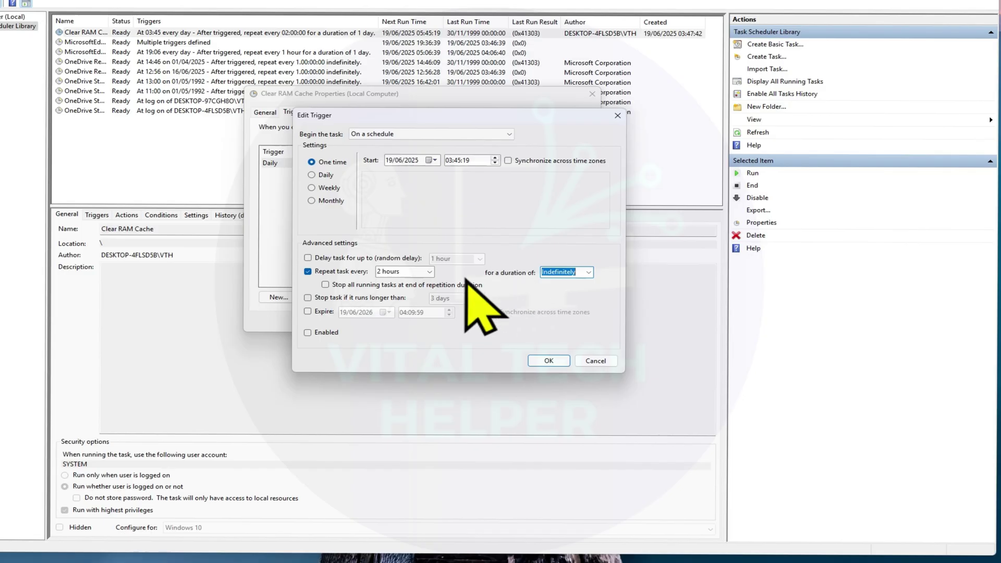
left_click(308, 333)
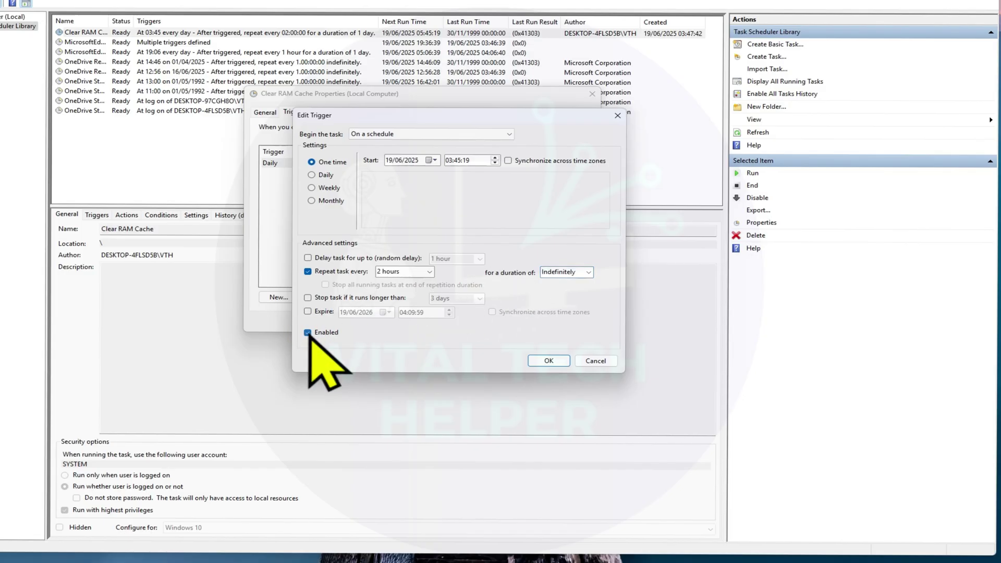
left_click(553, 364)
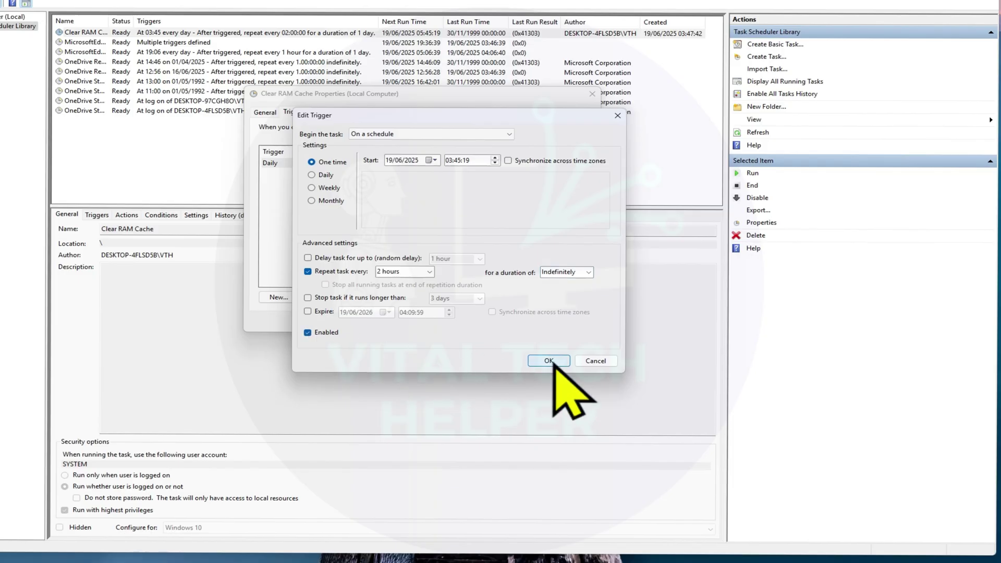
left_click(549, 360)
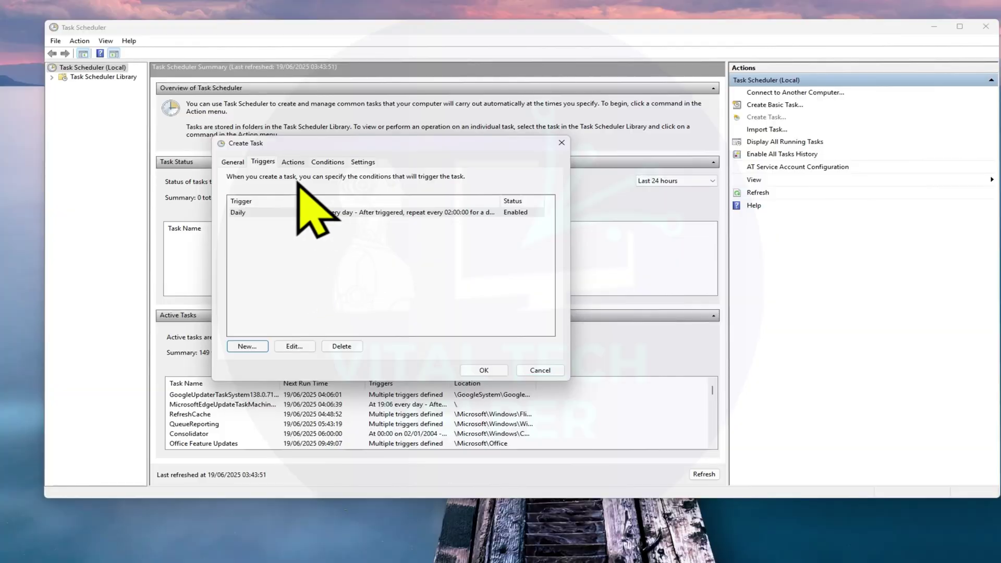
- Add an action starting Documents\EmptyStandbyList.exe and save the Clear RAM Cache task
left_click(292, 162)
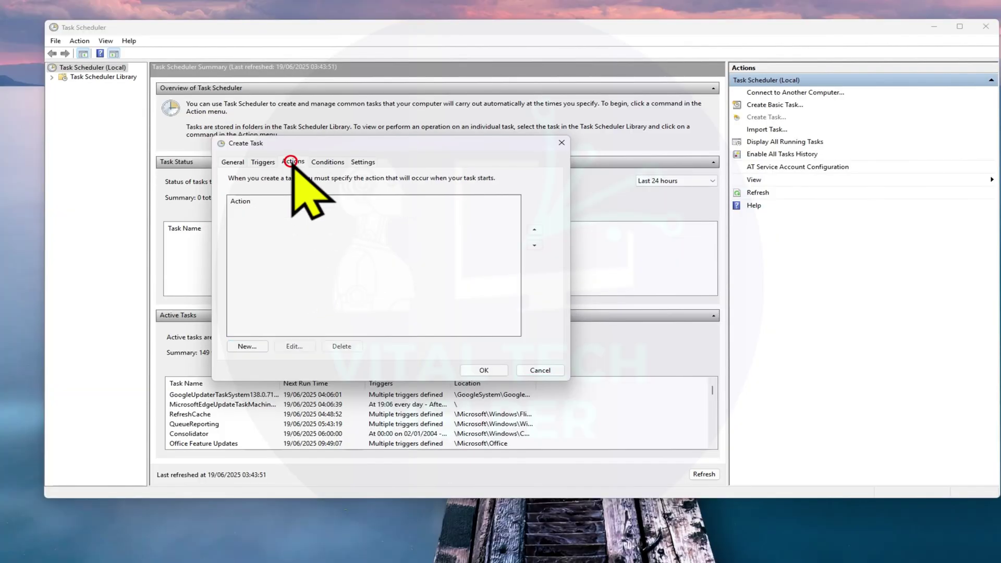
left_click(247, 346)
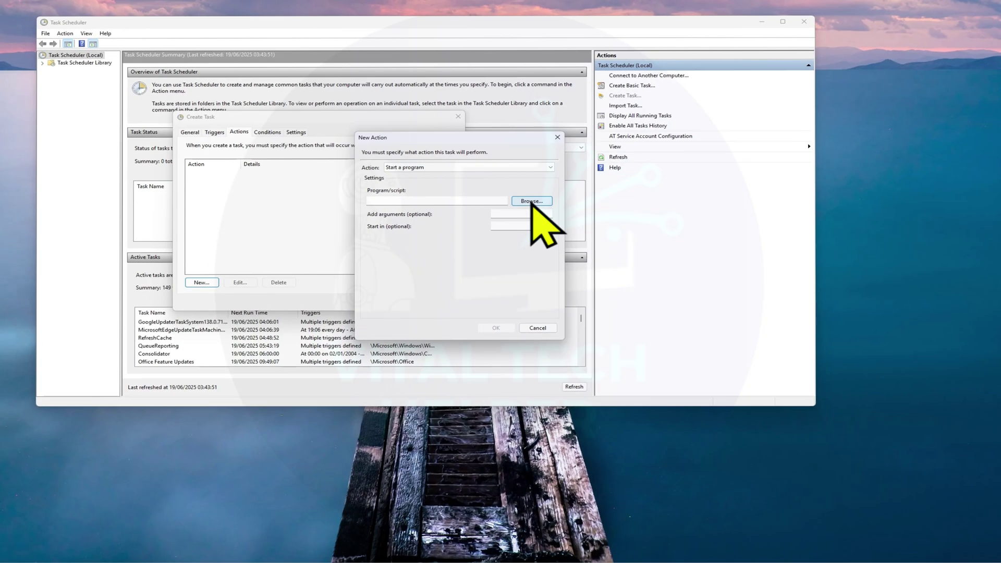
left_click(530, 201)
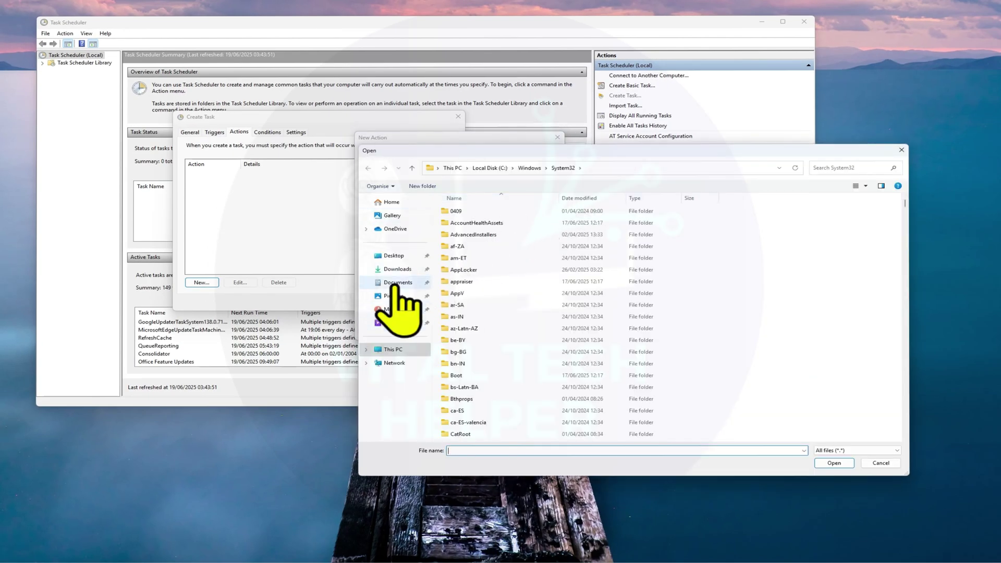
left_click(397, 283)
left_click(472, 211)
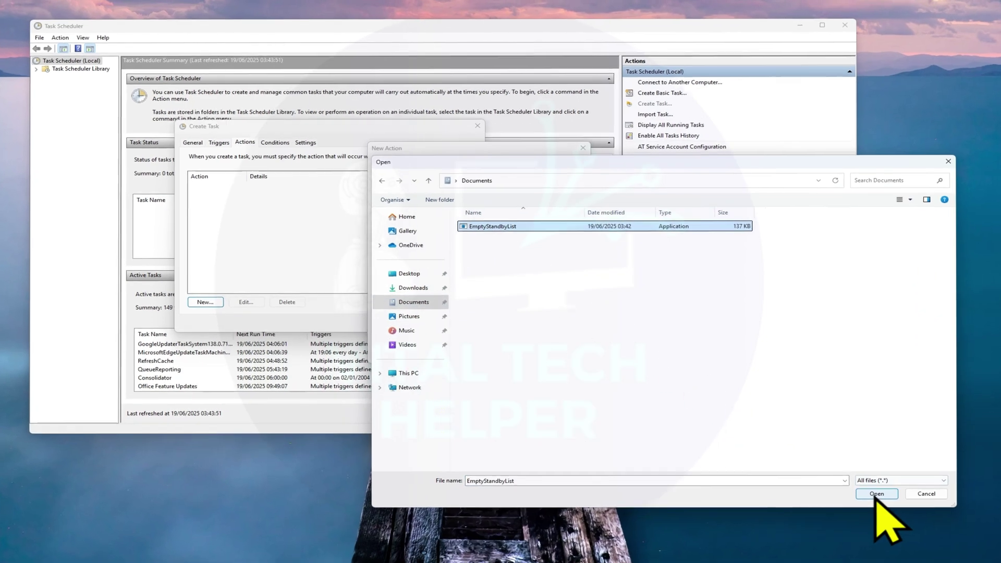
left_click(876, 494)
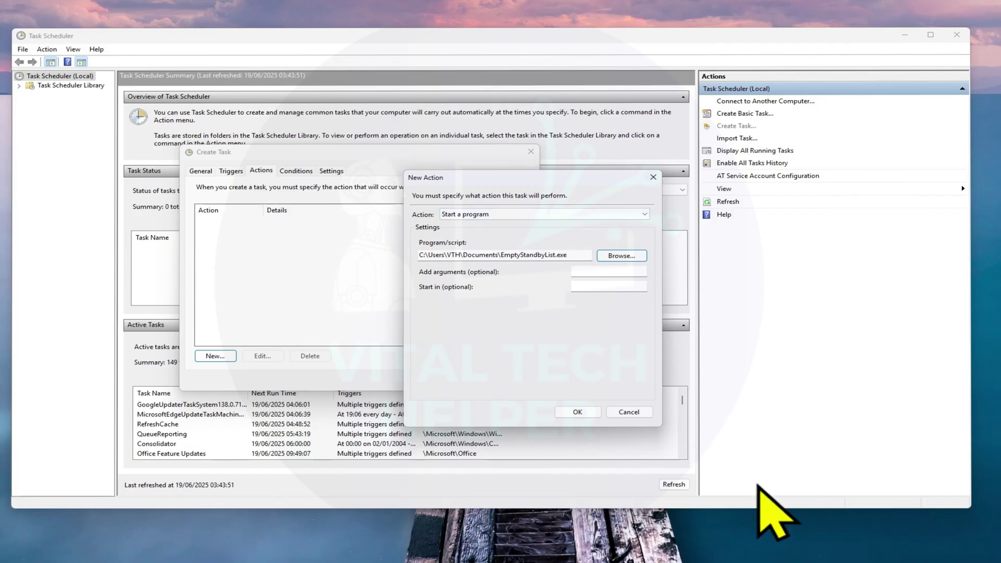
left_click(577, 412)
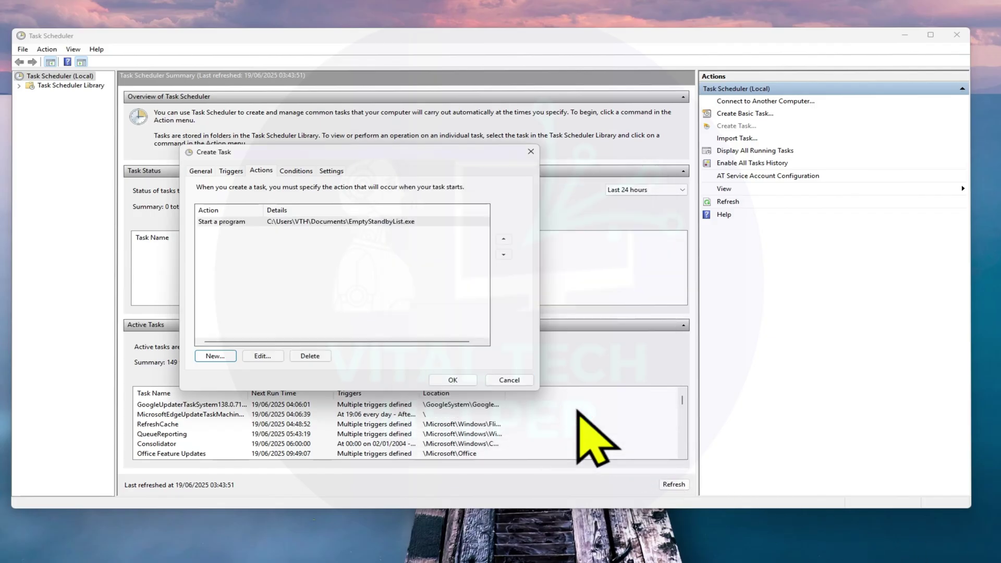
left_click(453, 379)
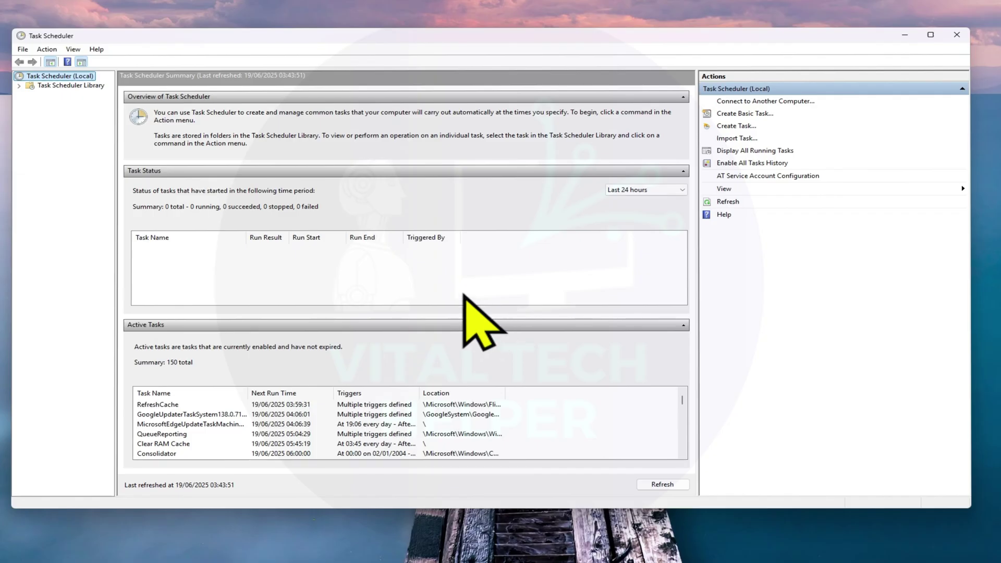
- Check the Task Scheduler Library: Clear RAM Cache is Ready, next run 19/06/2025 at 05:45:19
left_click(71, 86)
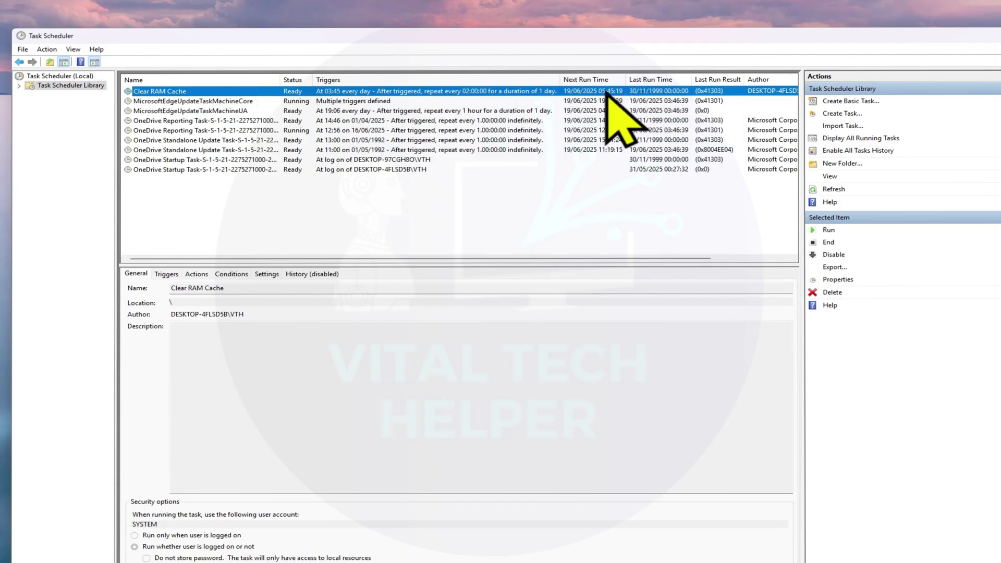
right_click(346, 97)
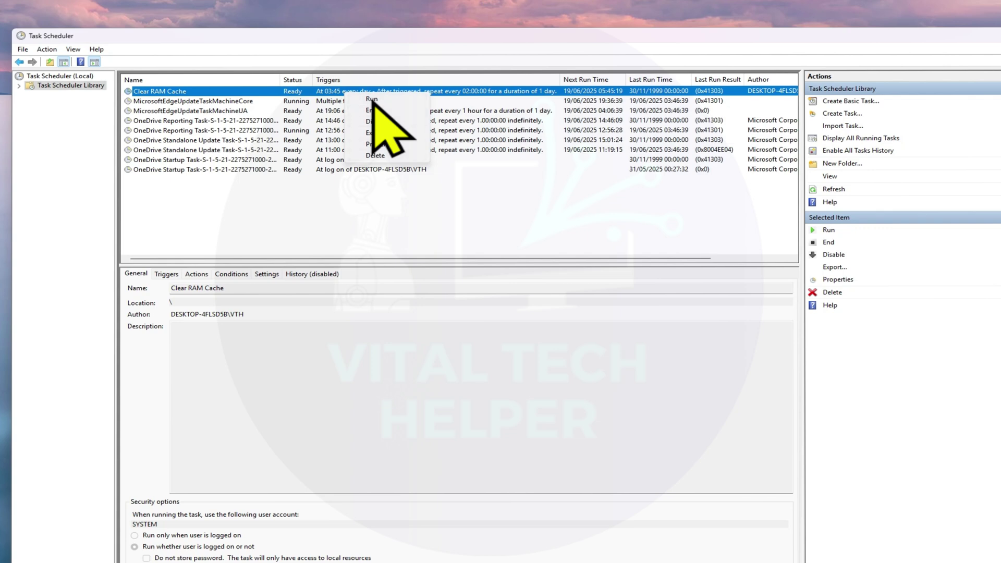
left_click(880, 401)
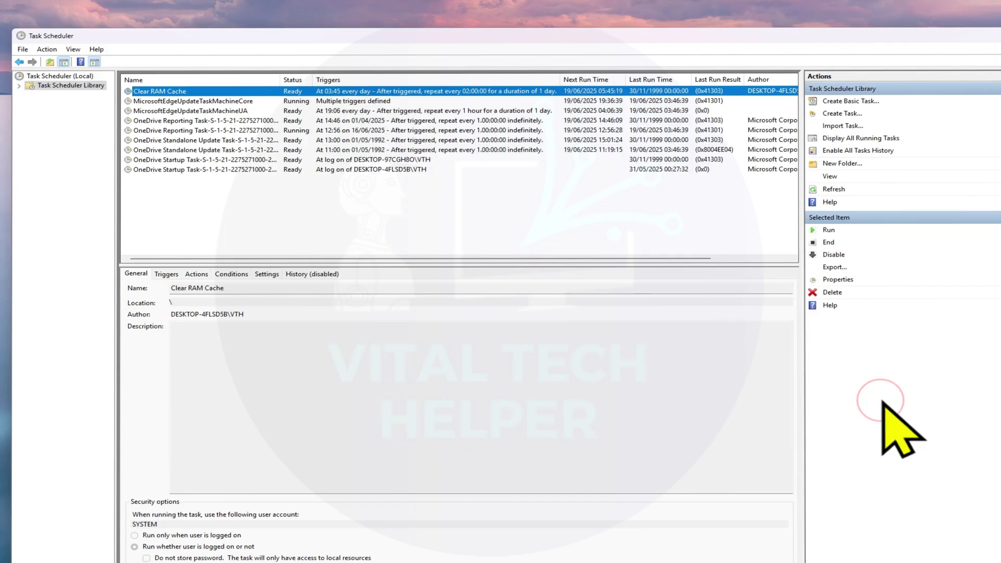